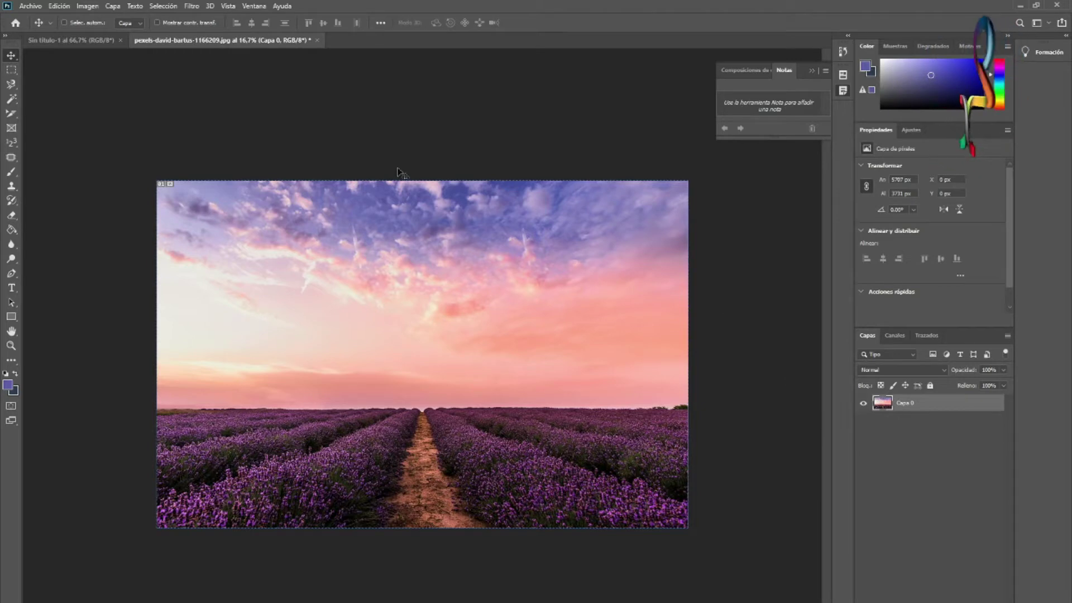
Examine the variants in the Move, Marquee, Lasso, Magic Wand, Slice Select, Count and Patch tool groups
right_click(16, 57)
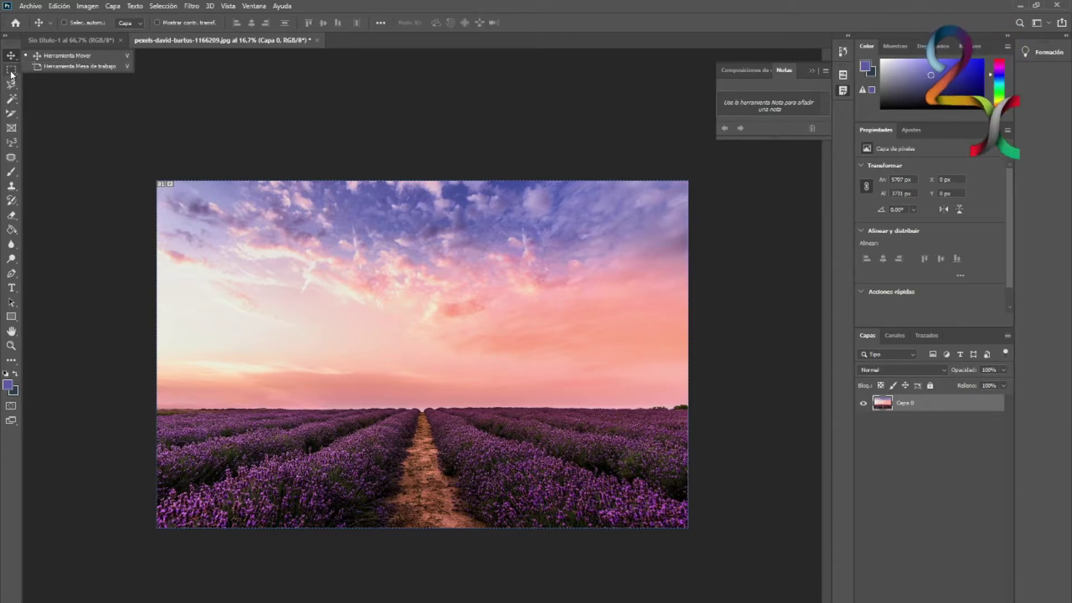
left_click(11, 71)
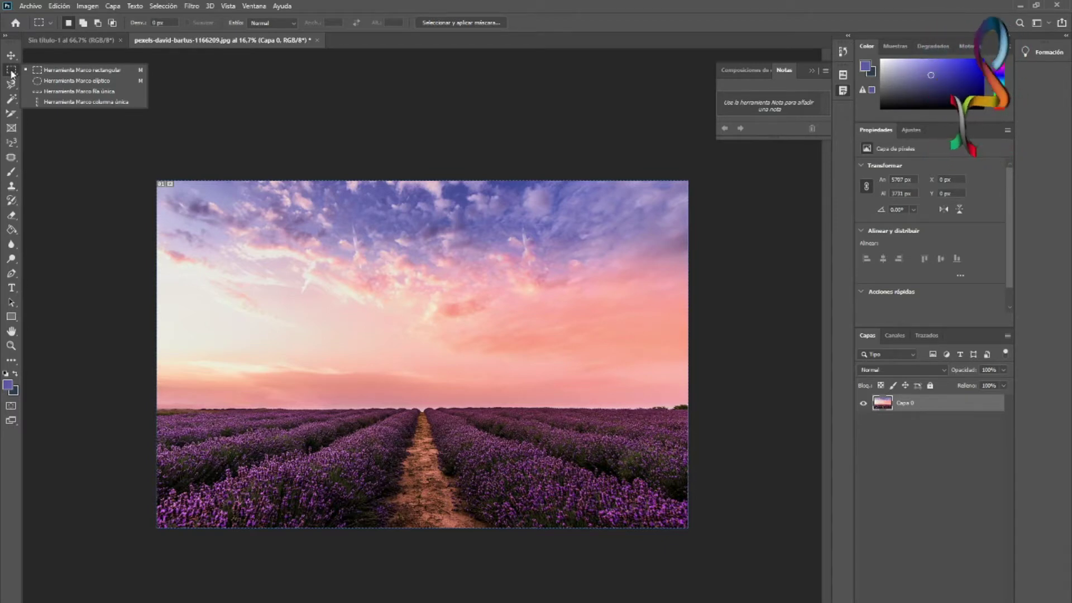
left_click(11, 86)
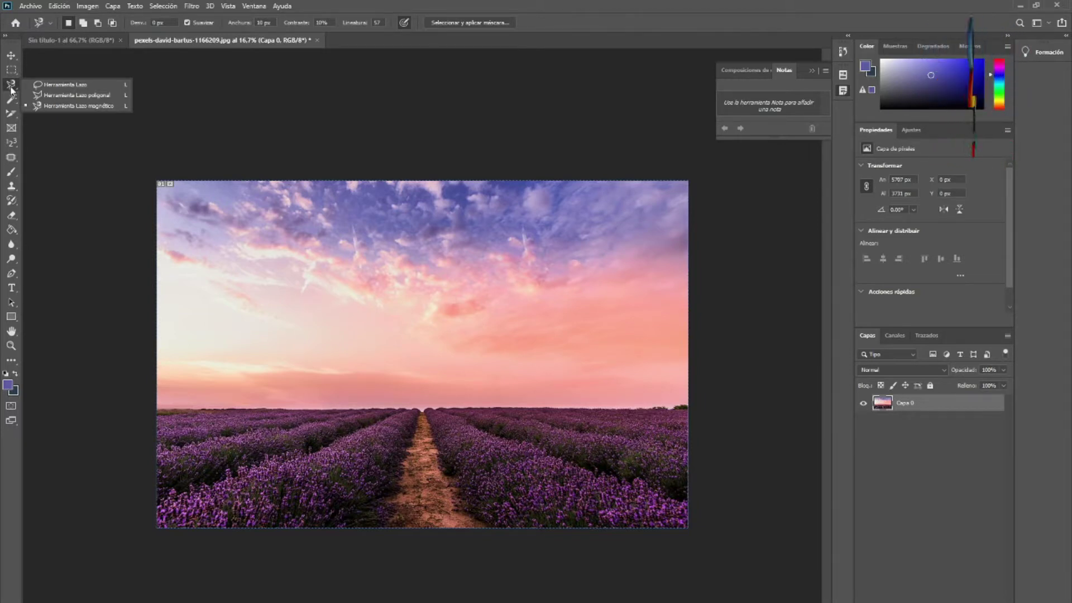
left_click(10, 103)
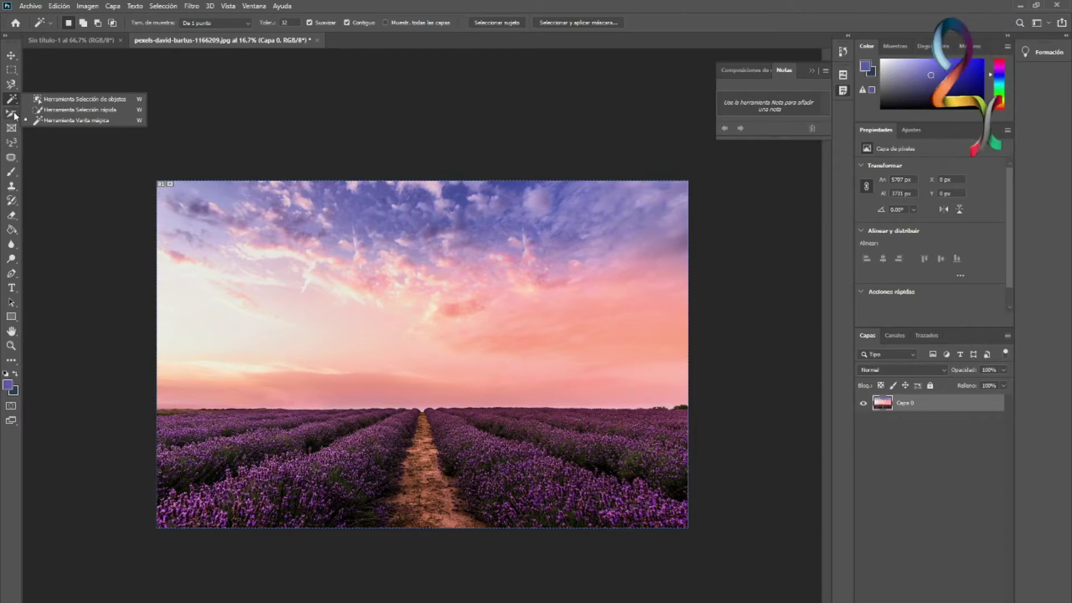
left_click(12, 114)
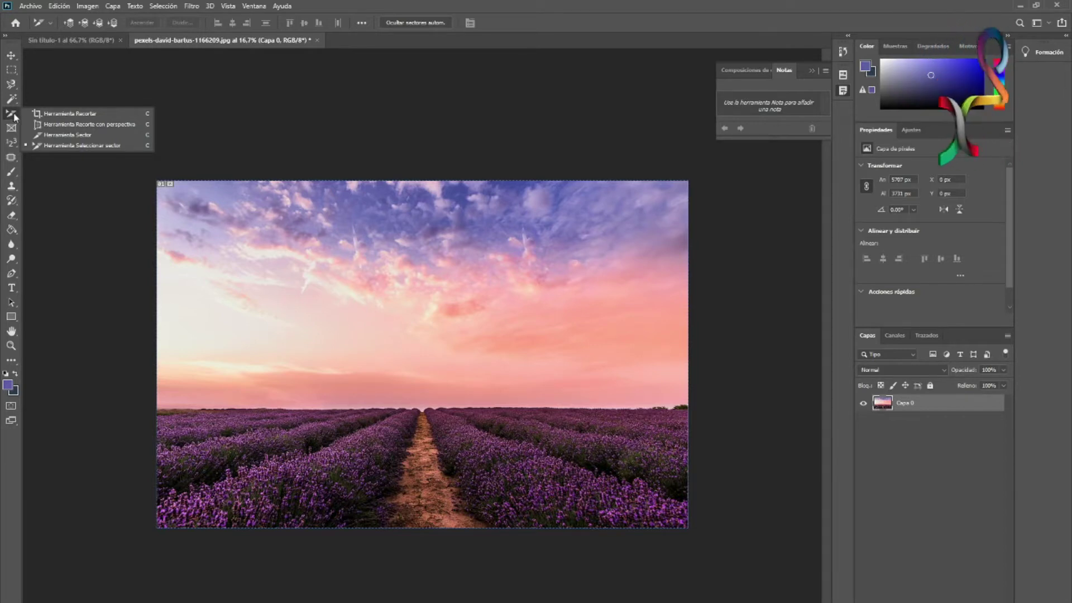
left_click(8, 145)
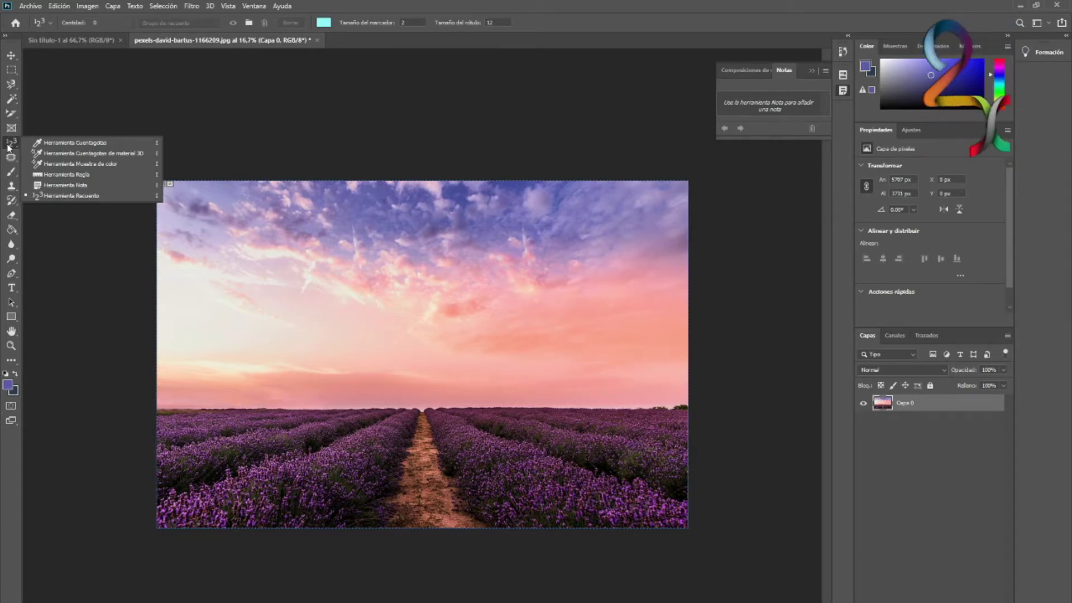
left_click(10, 158)
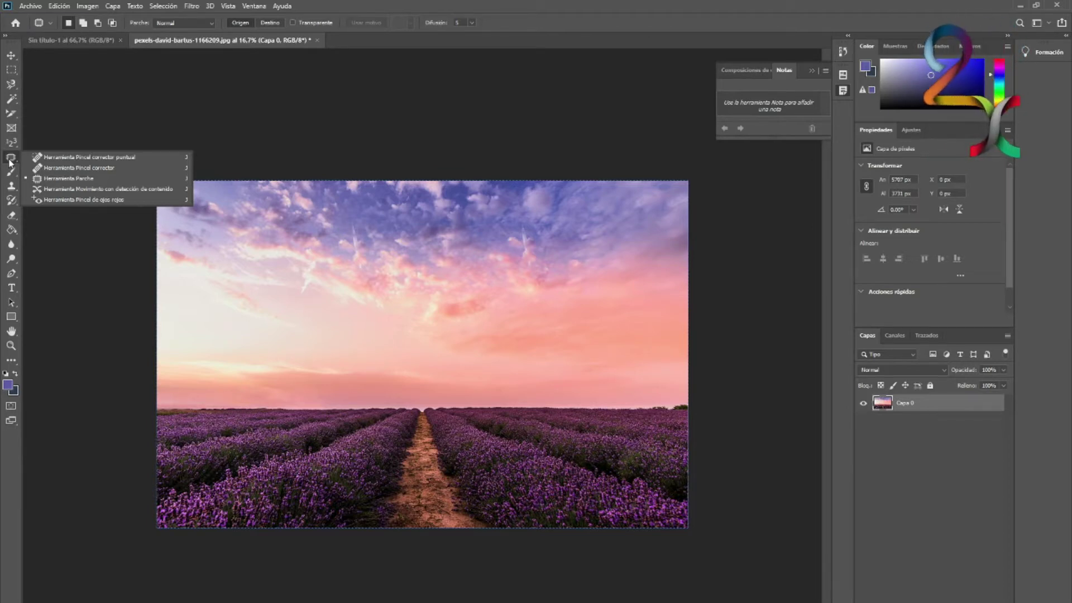
Examine the variants in the Brush, Clone Stamp, Art History Brush, Eraser, Paint Bucket, Blur and Dodge tool groups
left_click(11, 172)
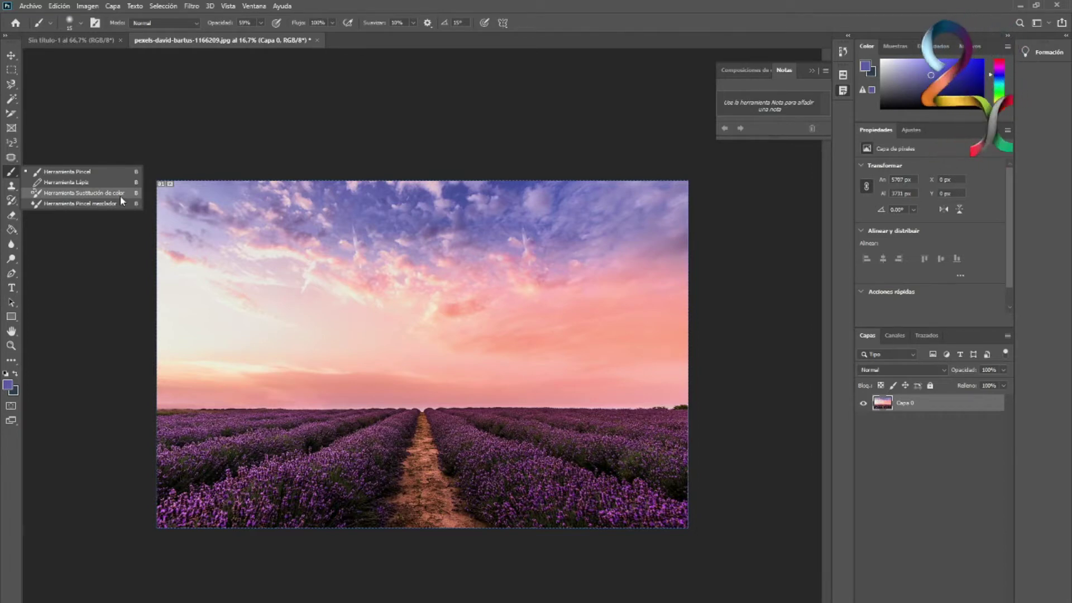
left_click(13, 185)
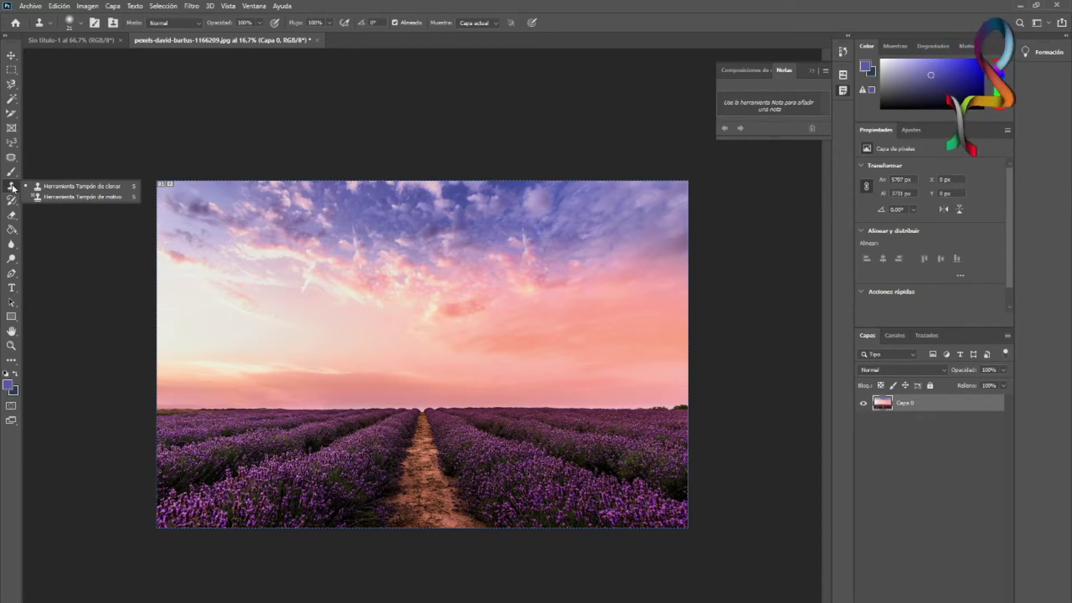
left_click(11, 202)
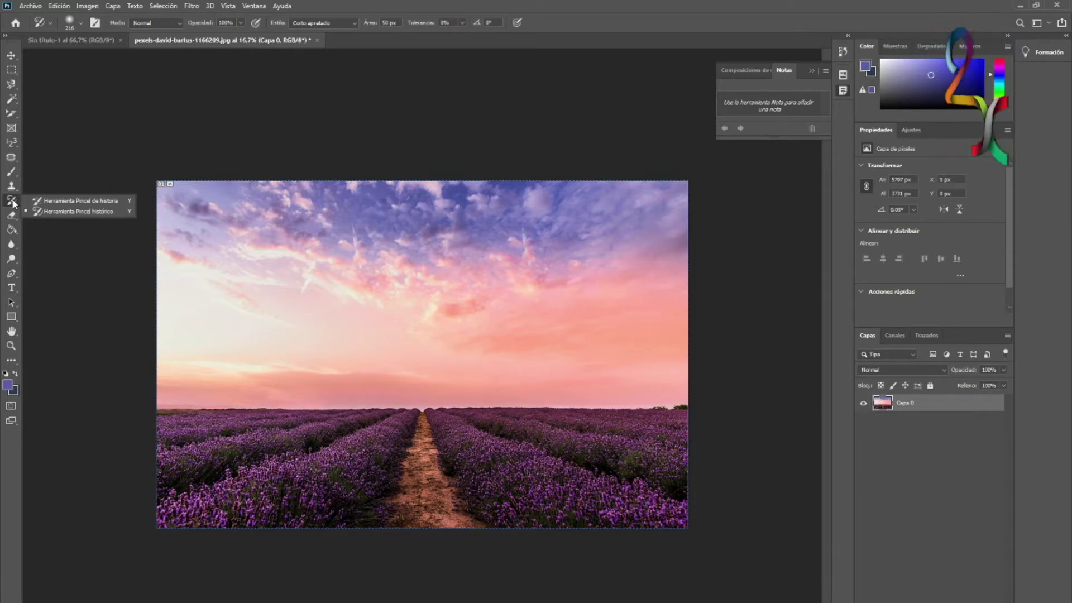
left_click(11, 216)
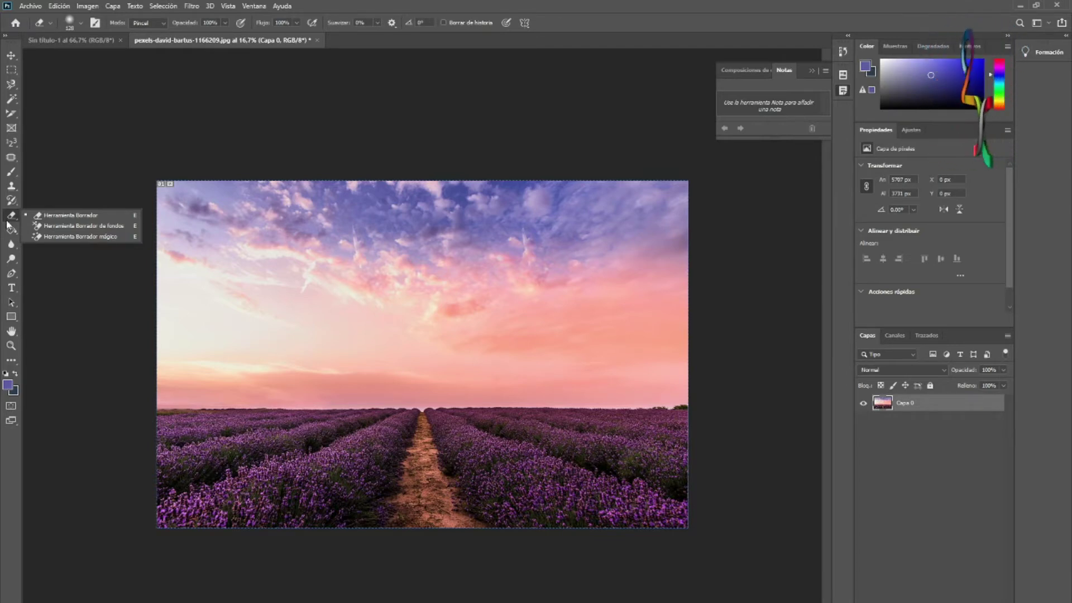
left_click(12, 230)
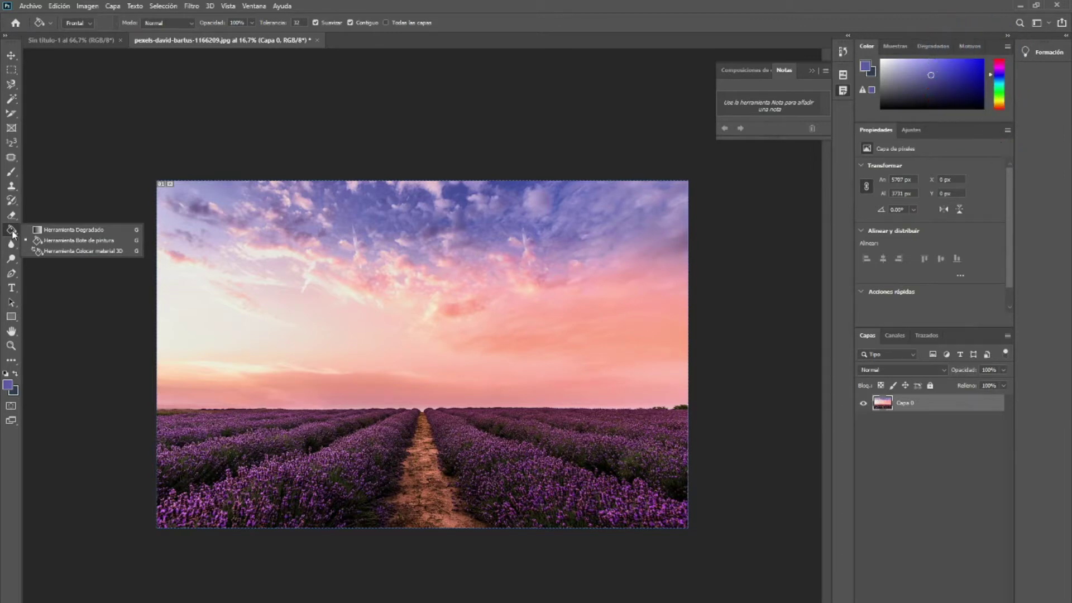
left_click(11, 246)
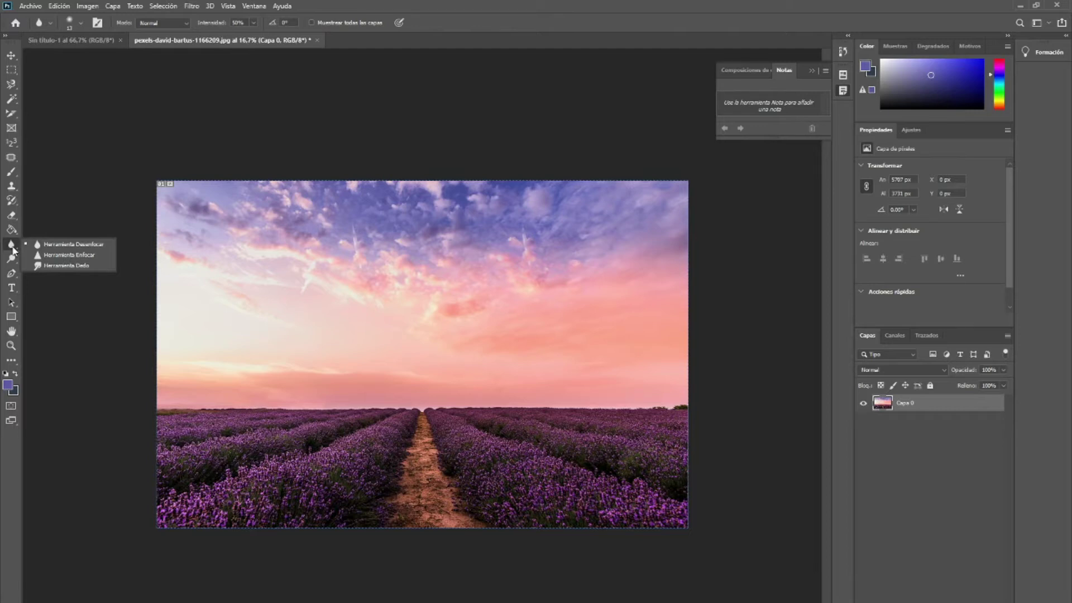
left_click(12, 259)
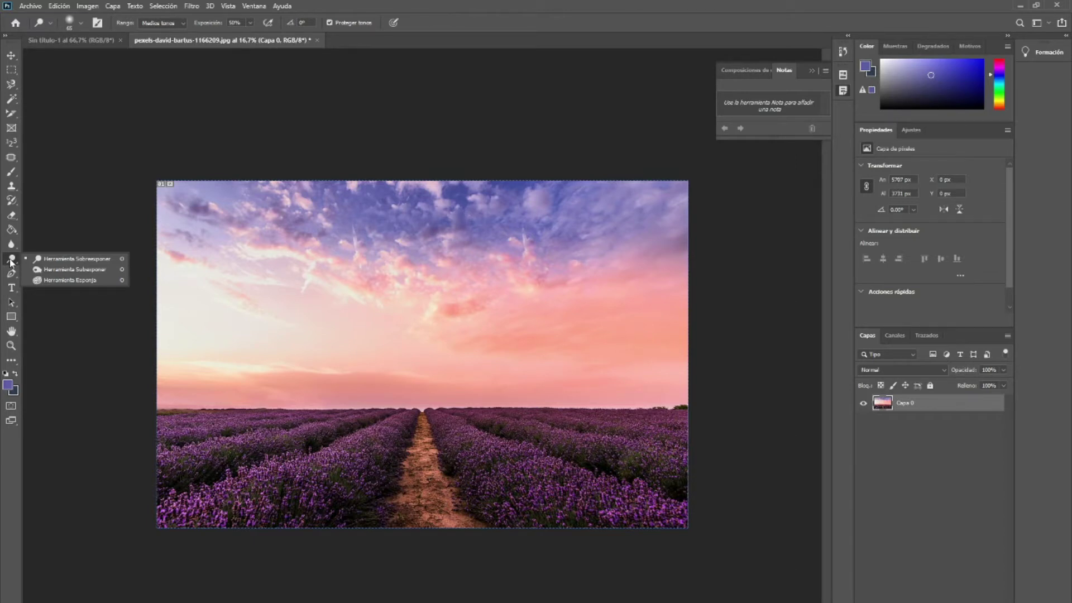
Examine the Pen, Type, Path Selection, Rectangle, Hand and Zoom tools and the toolbar editing option
left_click(11, 274)
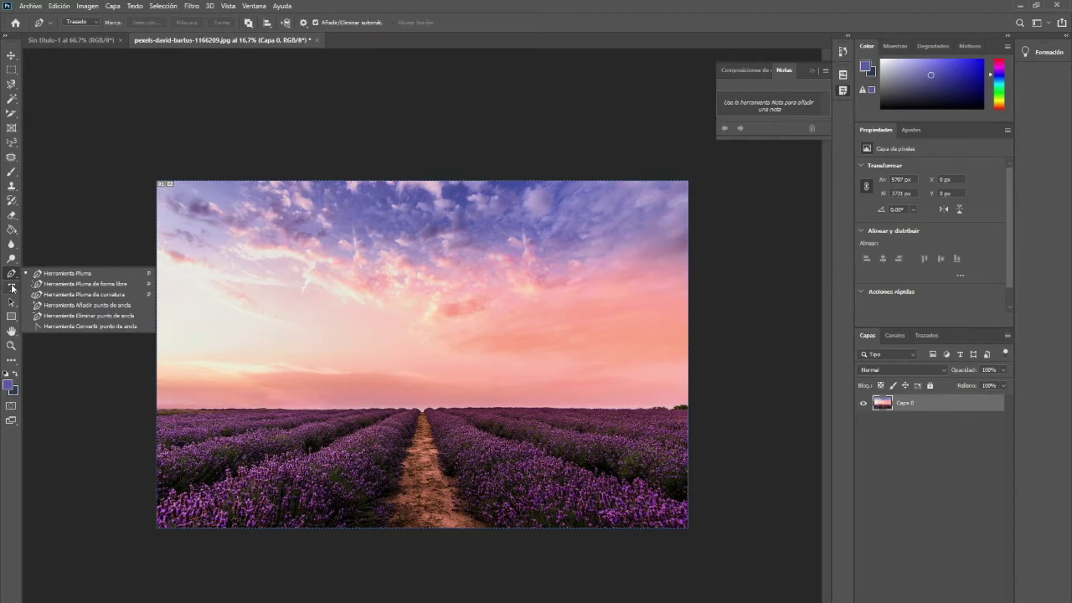
left_click(10, 289)
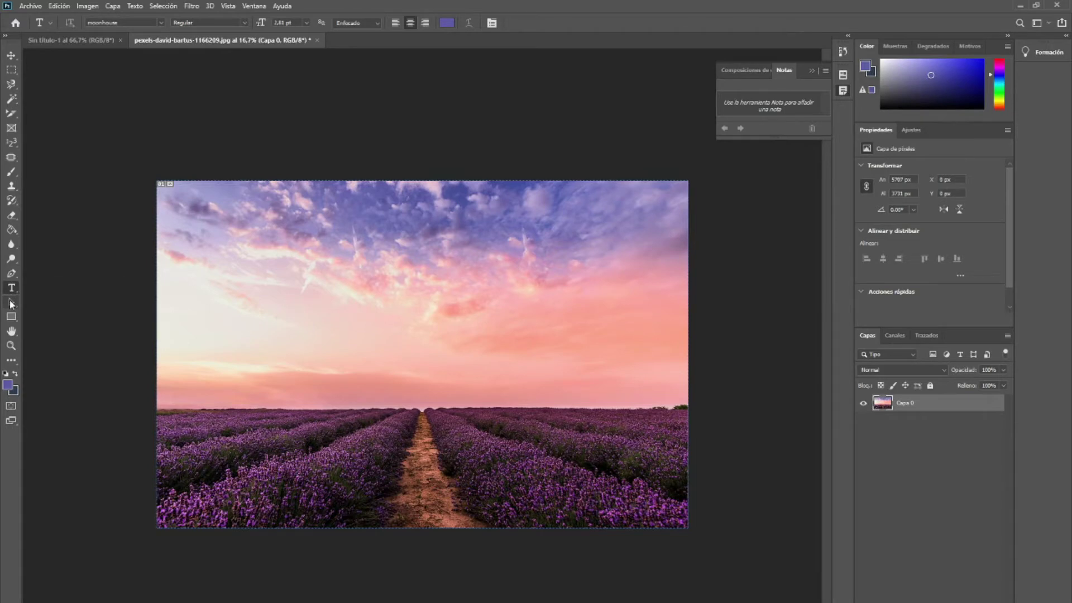
left_click(11, 302)
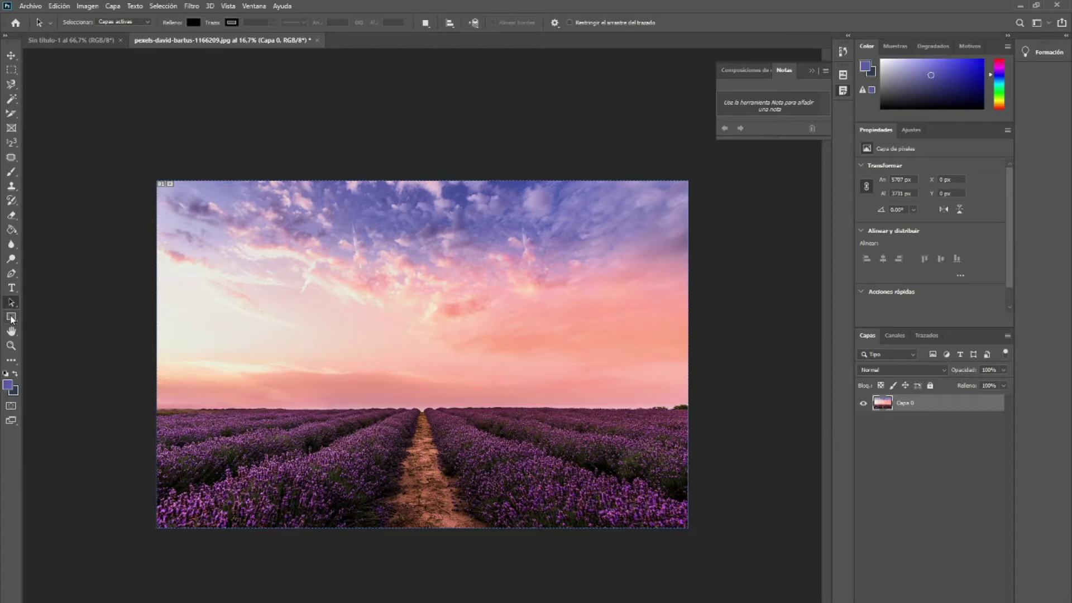
left_click(11, 316)
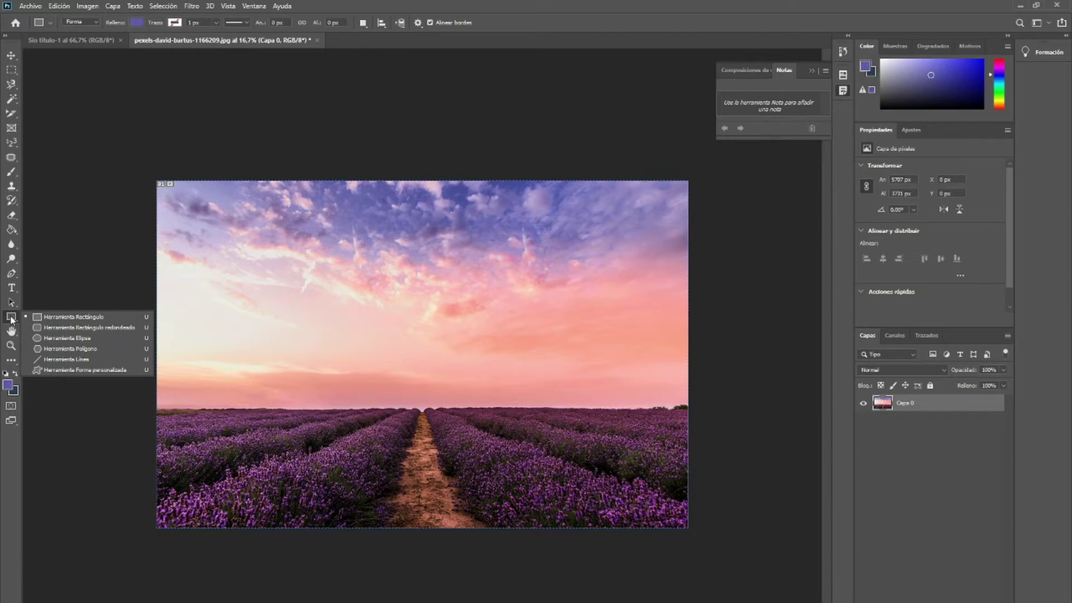
left_click(11, 332)
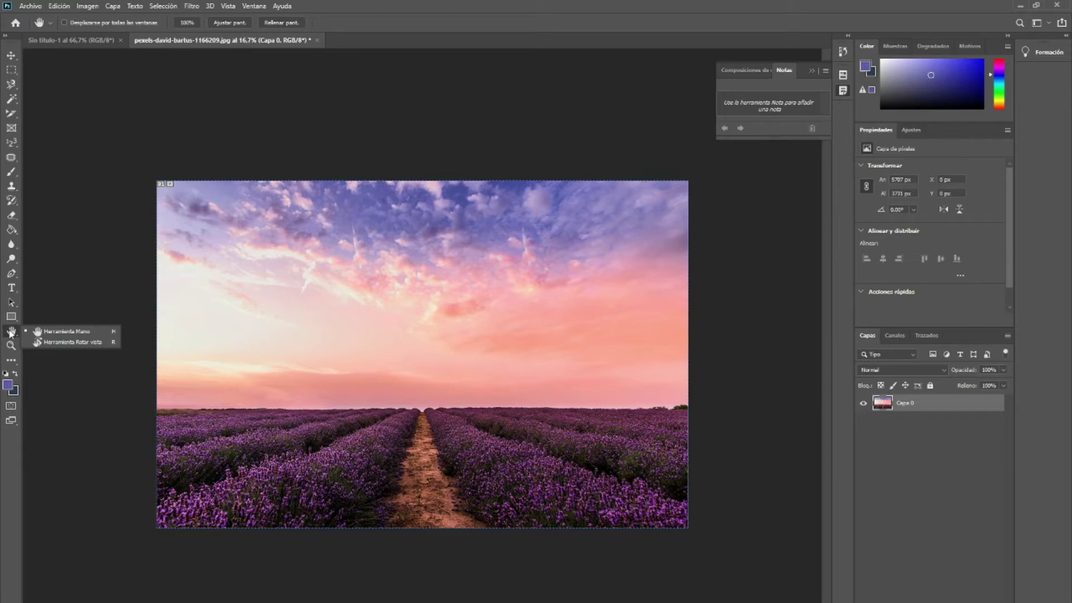
left_click(8, 348)
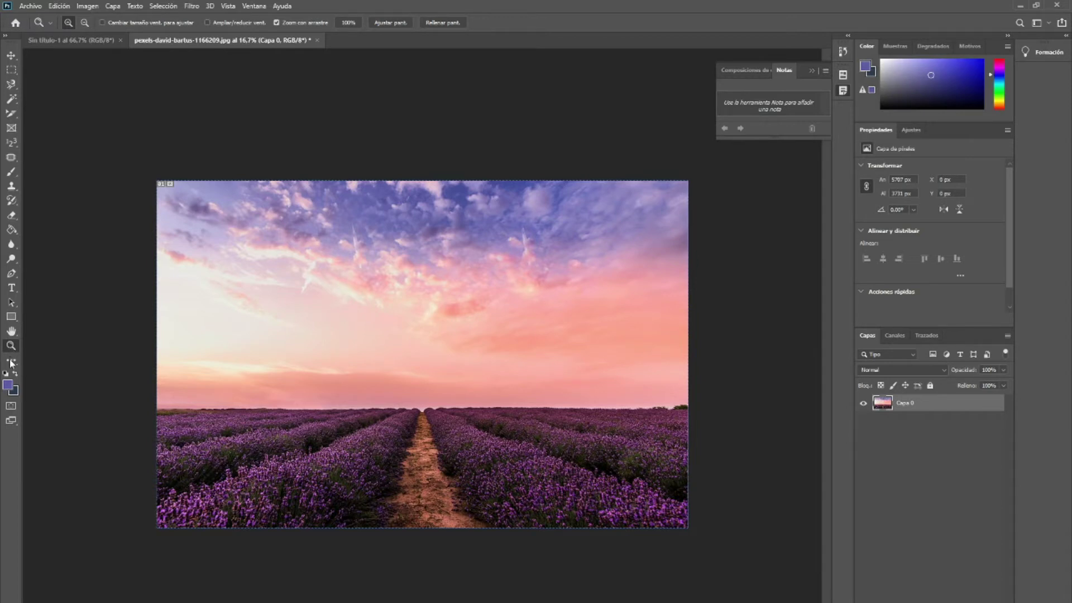
left_click(12, 361)
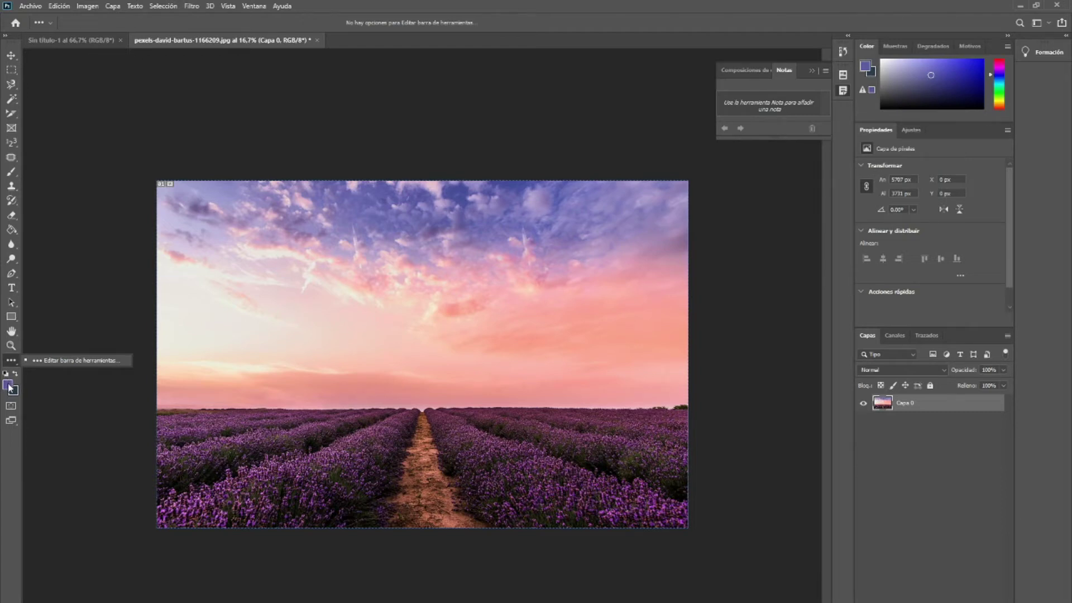
Swap the foreground and background colours back and forth twice, ending in their original order
left_click(15, 375)
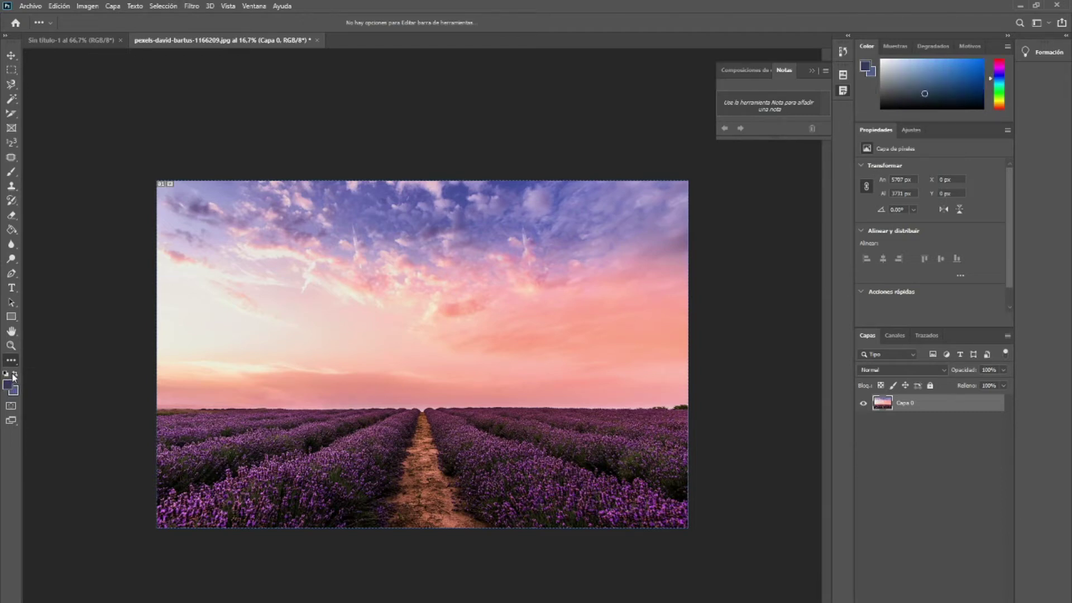
left_click(15, 376)
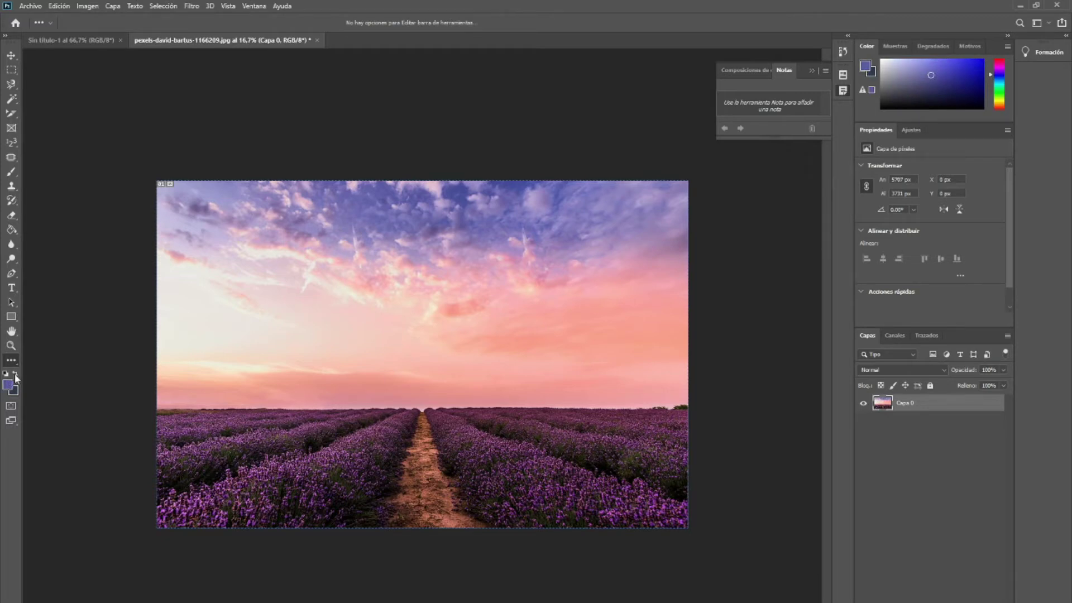
left_click(15, 376)
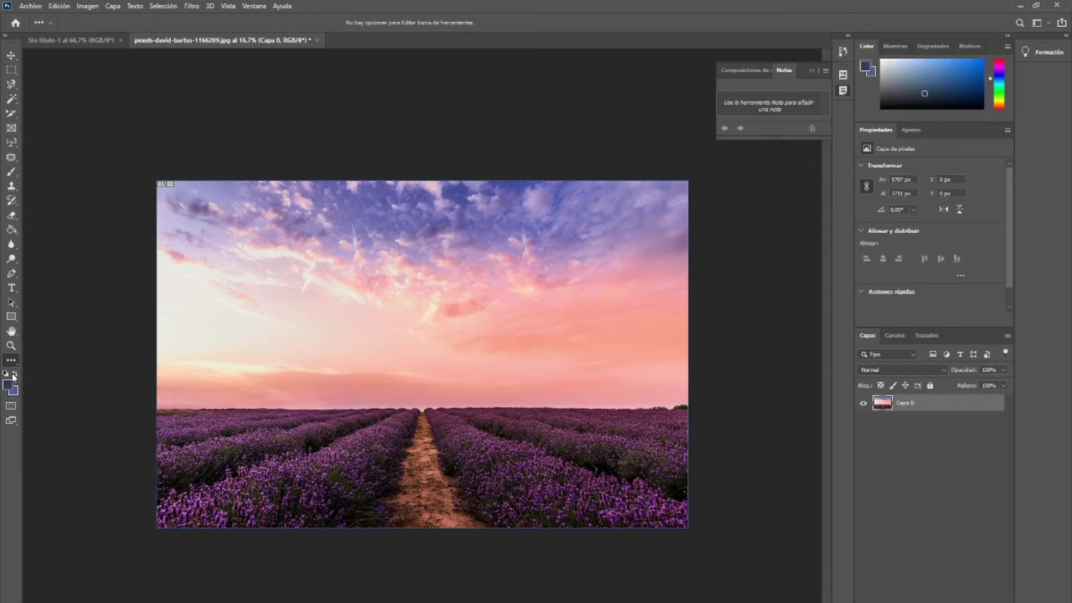
left_click(14, 375)
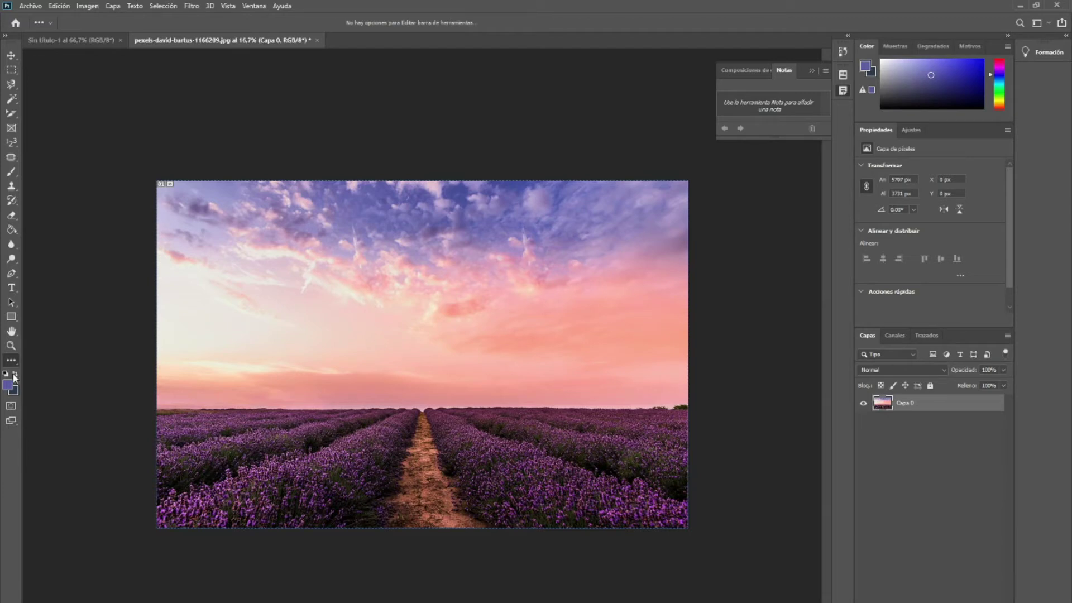
Switch Quick Mask mode on and off twice for the lavender field photo, ending in standard editing mode
left_click(11, 407)
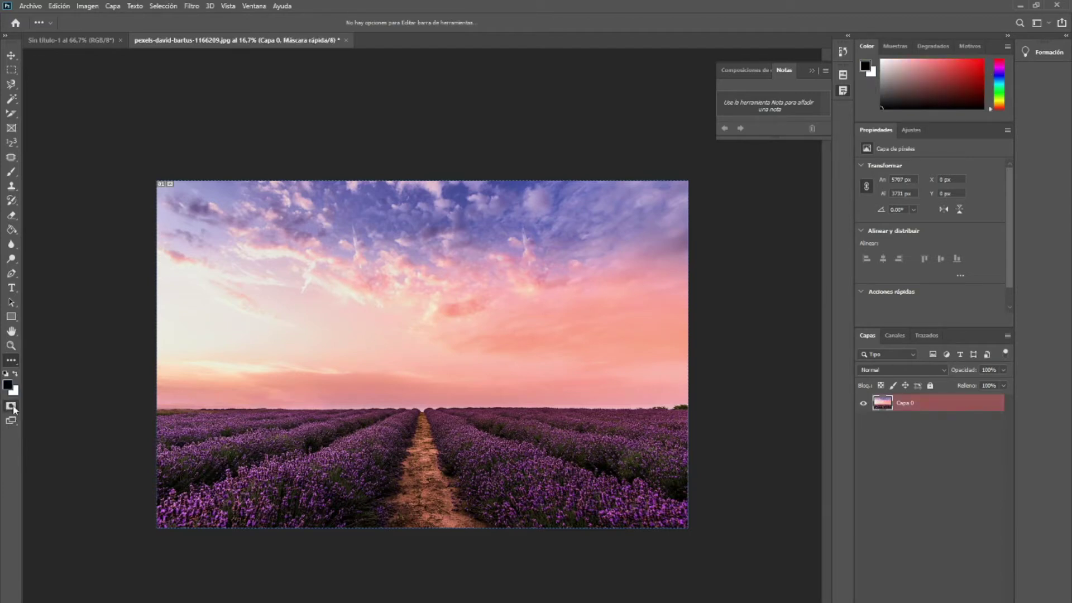
left_click(11, 407)
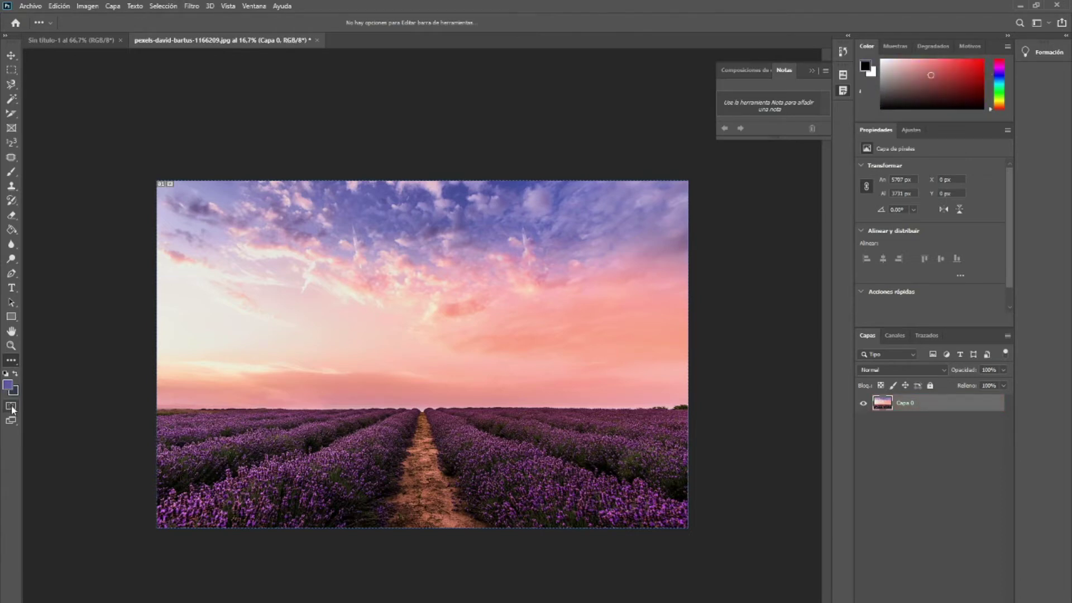
left_click(11, 406)
left_click(11, 406)
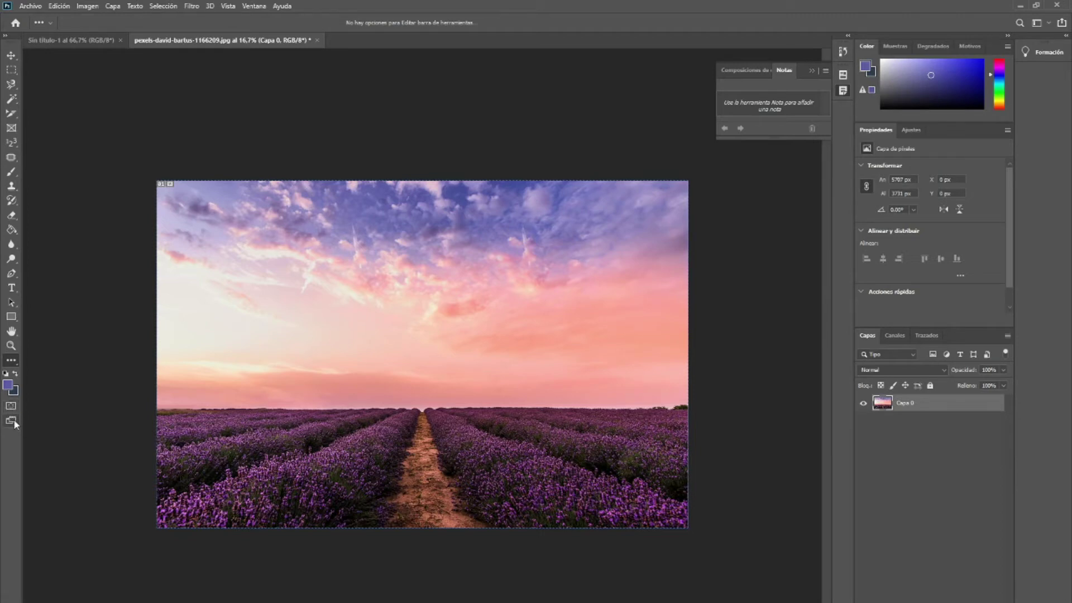
Review the available screen modes and cycle the photo through both full-screen views back to the standard screen mode
right_click(14, 424)
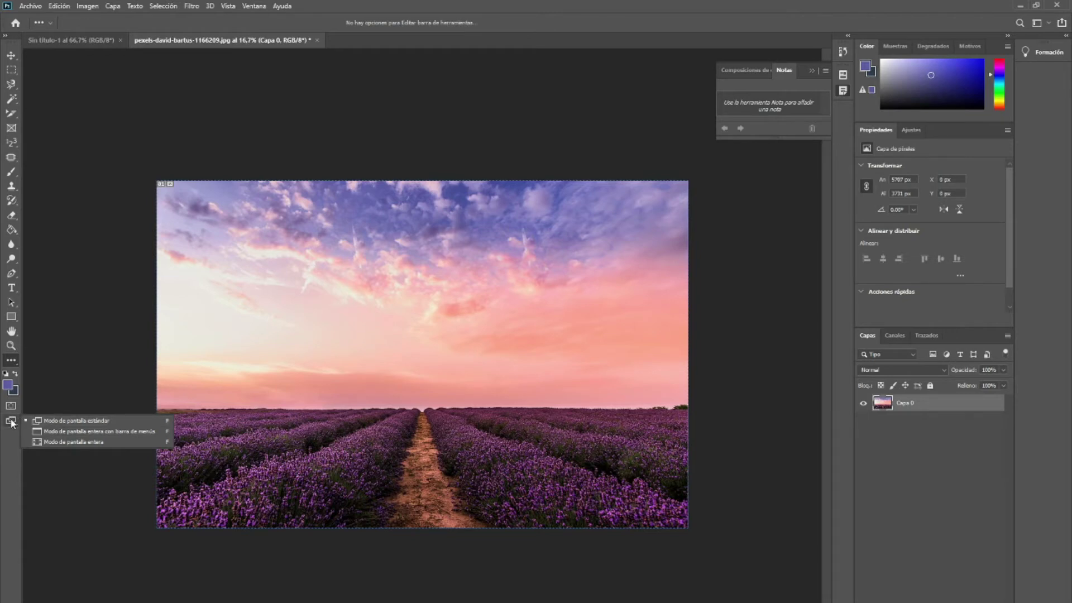
left_click(47, 385)
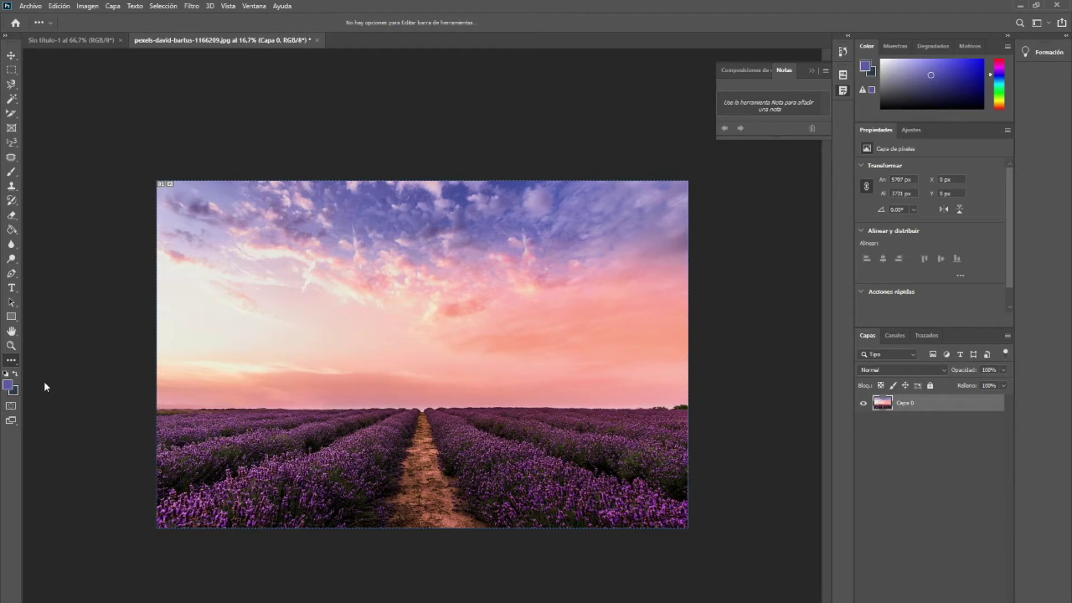
key("f")
key("f")
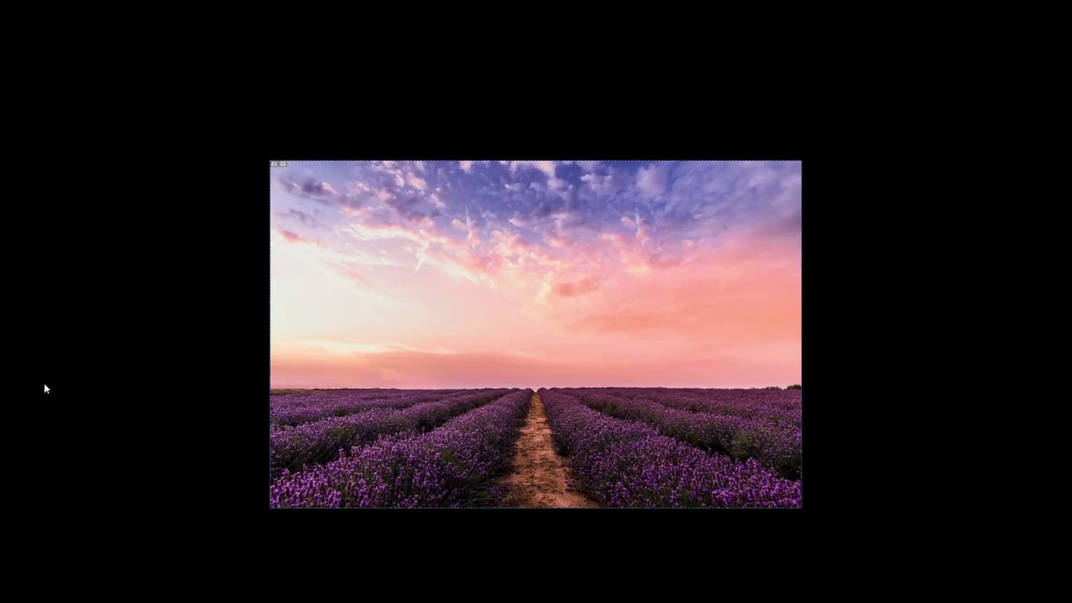
key("f")
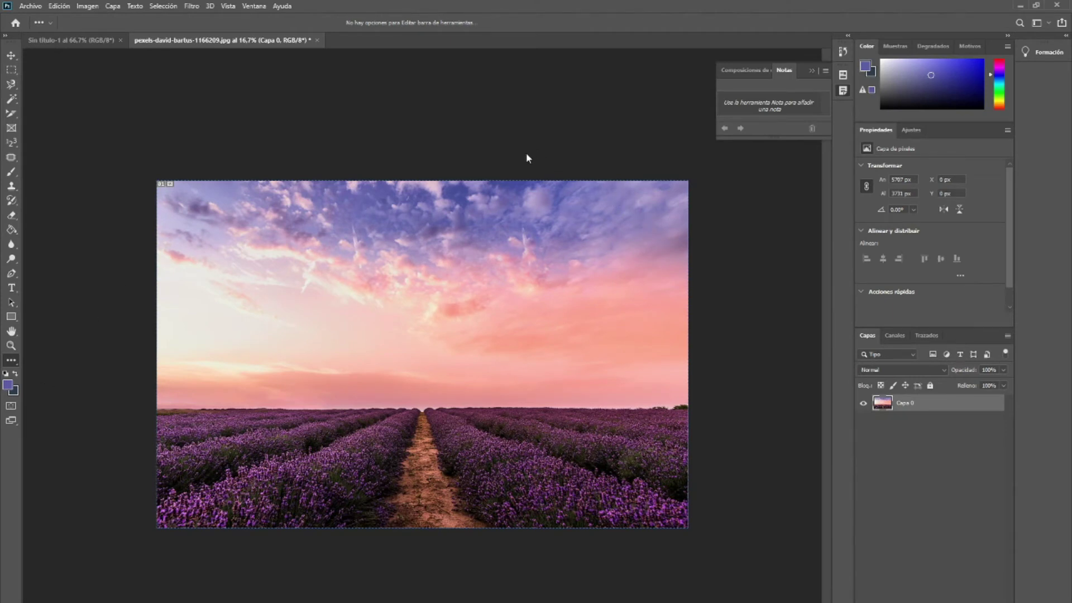
Activate the Move tool and look through the colour swatch, gradient and pattern presets
left_click(11, 56)
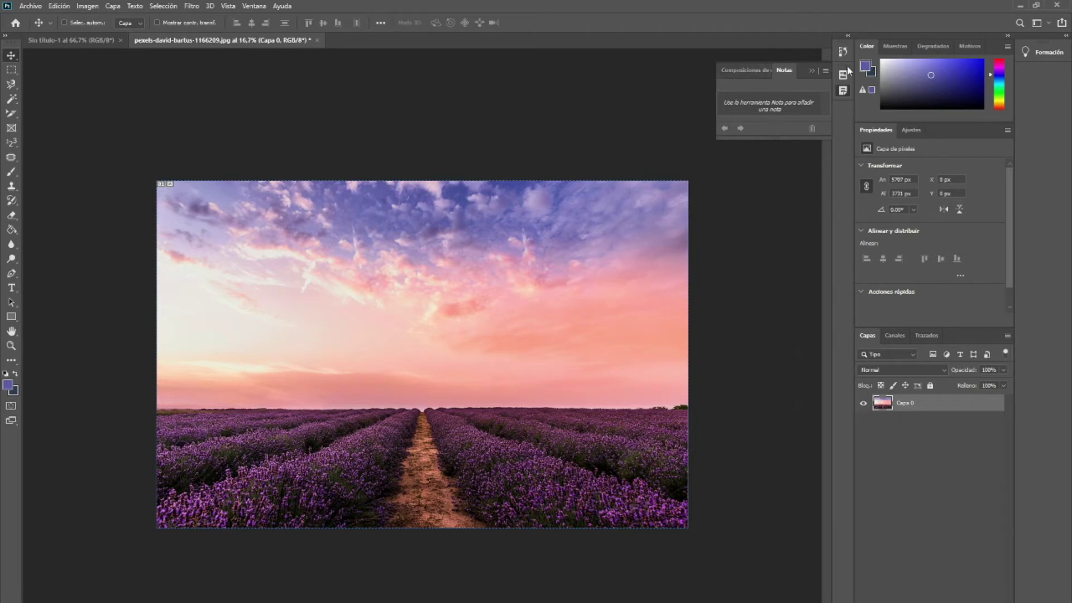
left_click(895, 46)
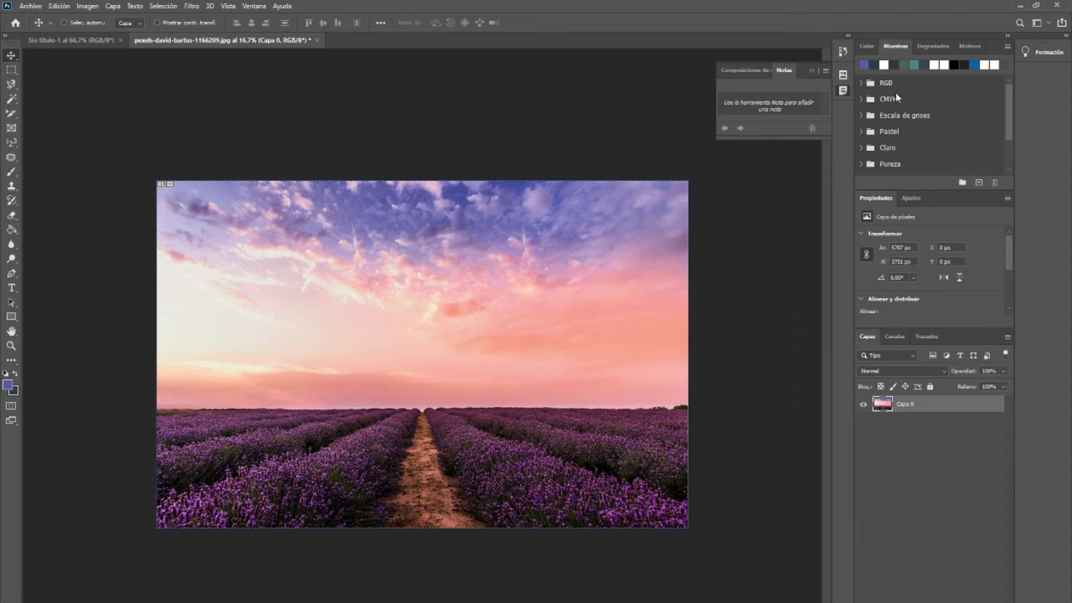
left_click(943, 49)
left_click(972, 46)
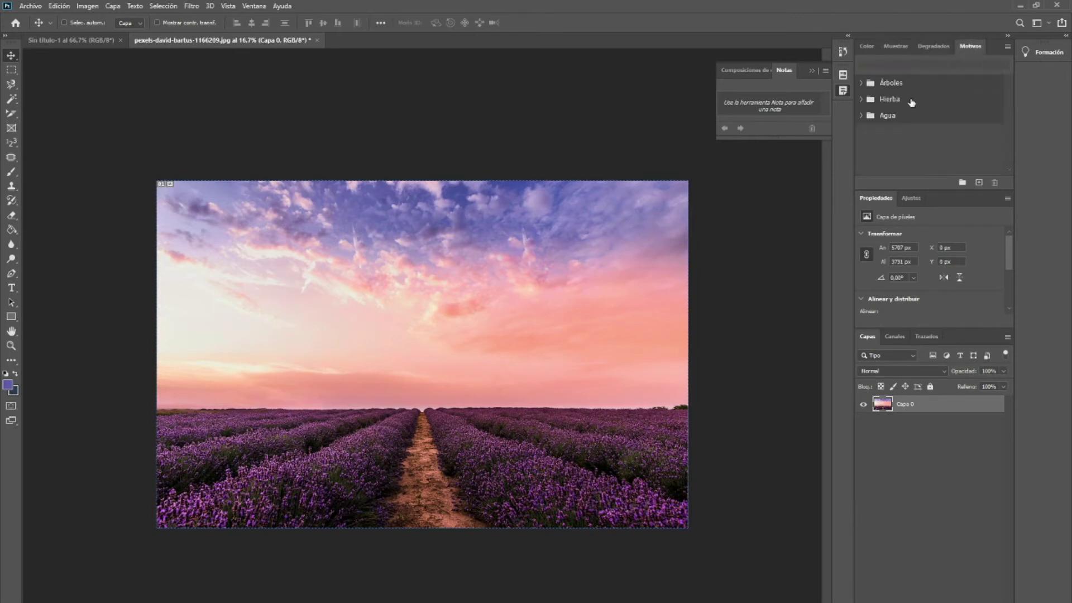
Review the Color picker, the Type and Move tool options, and the Adjustments, Channels and Paths panels for the lavender photo
left_click(866, 47)
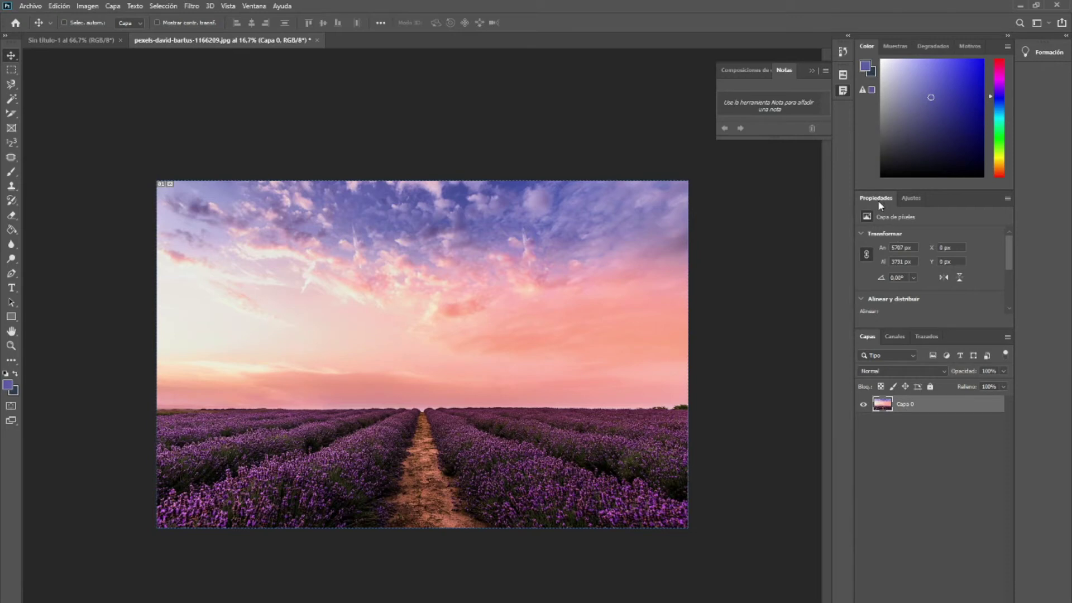
left_click(12, 289)
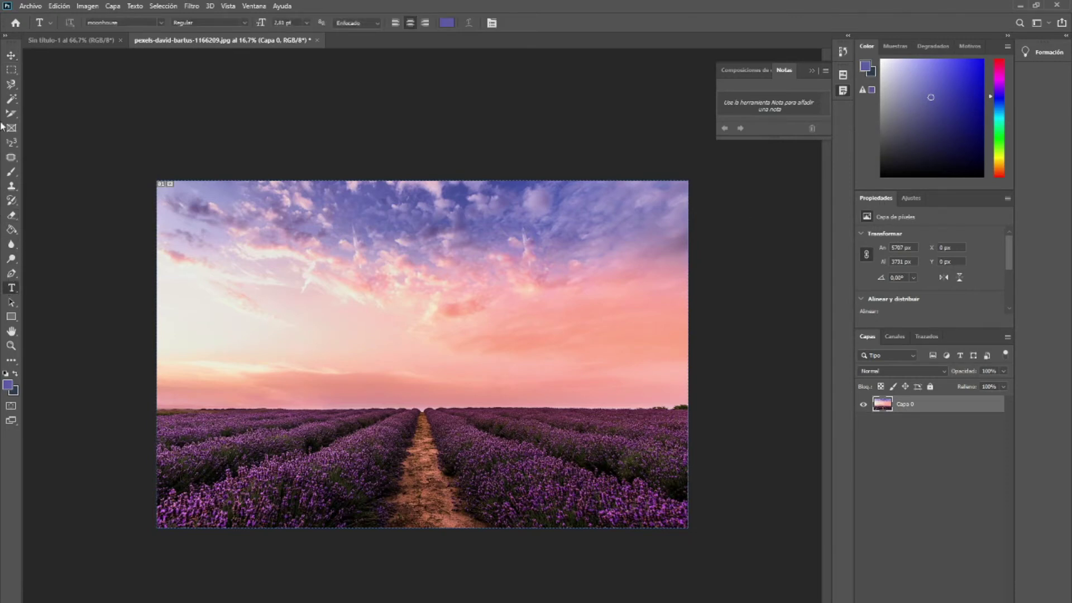
left_click(11, 56)
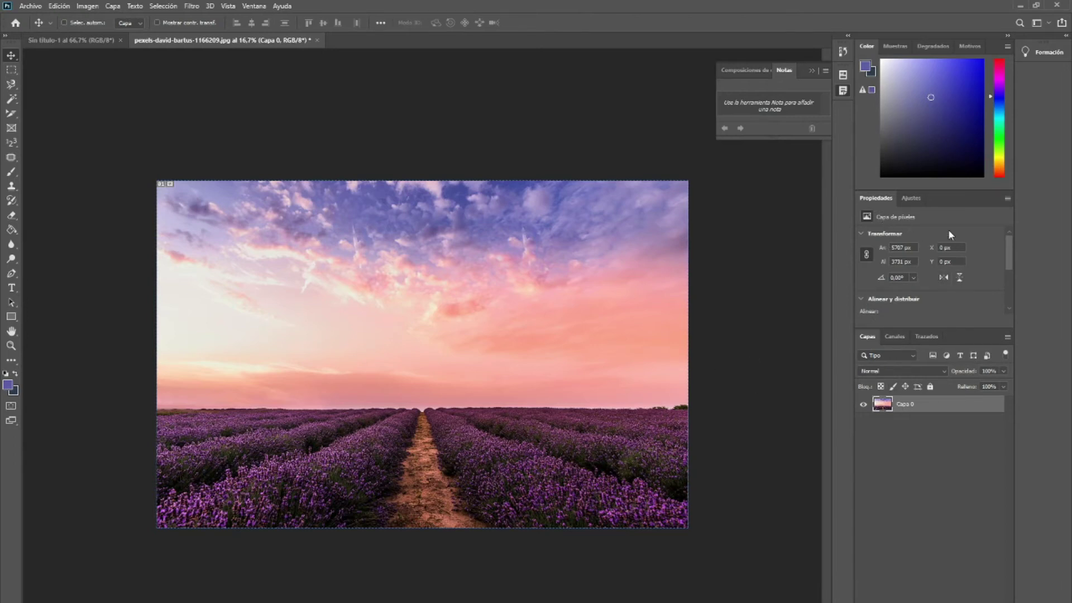
left_click(913, 199)
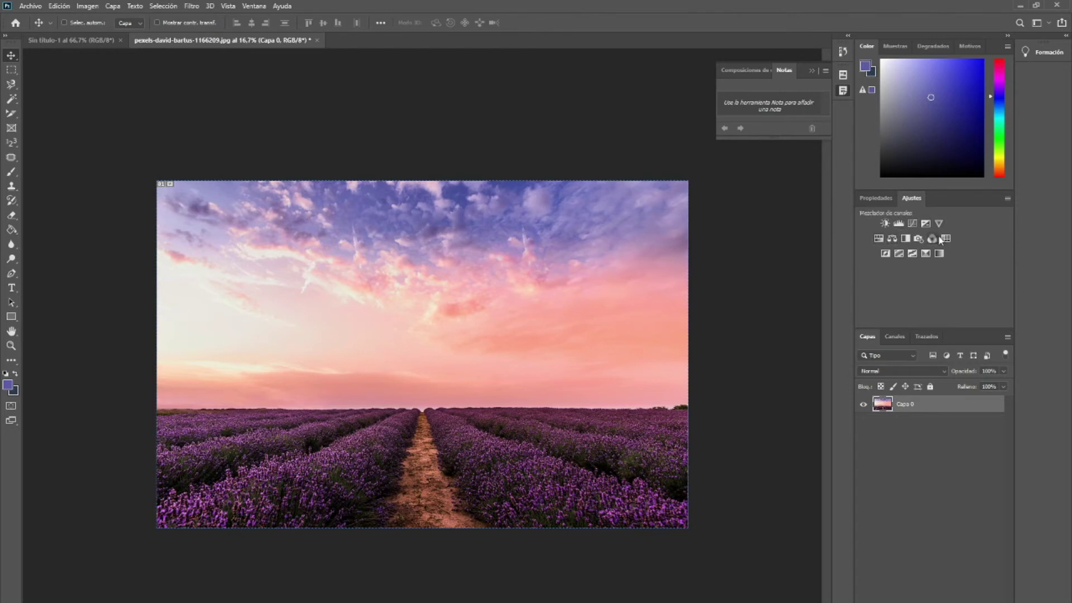
left_click(895, 337)
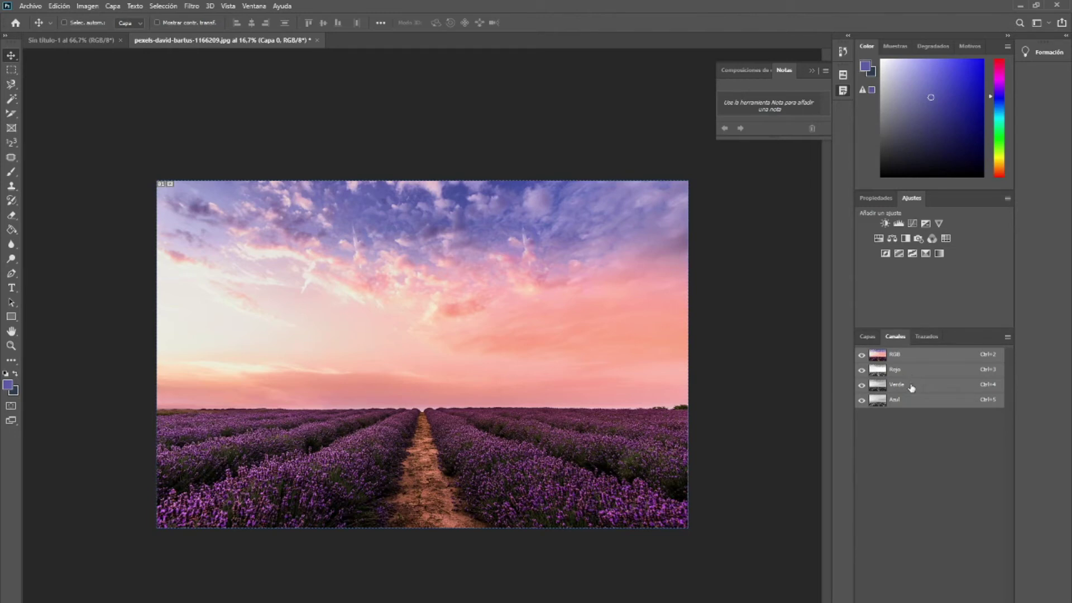
left_click(931, 338)
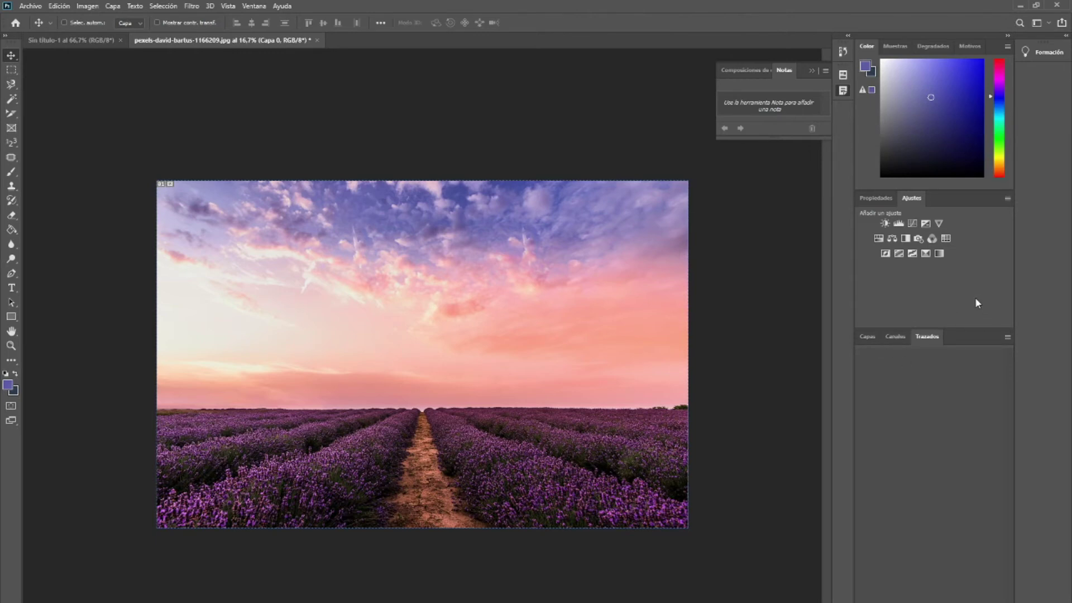
Open the History panel and enlarge it to examine more of the recorded editing states
left_click(843, 52)
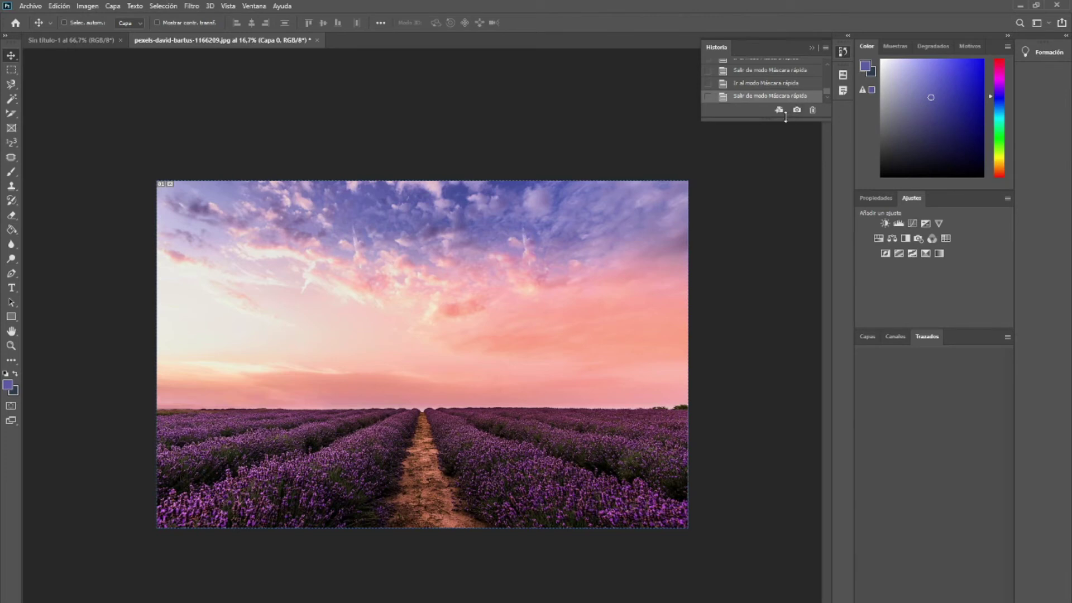
left_click_drag(762, 179, 754, 222)
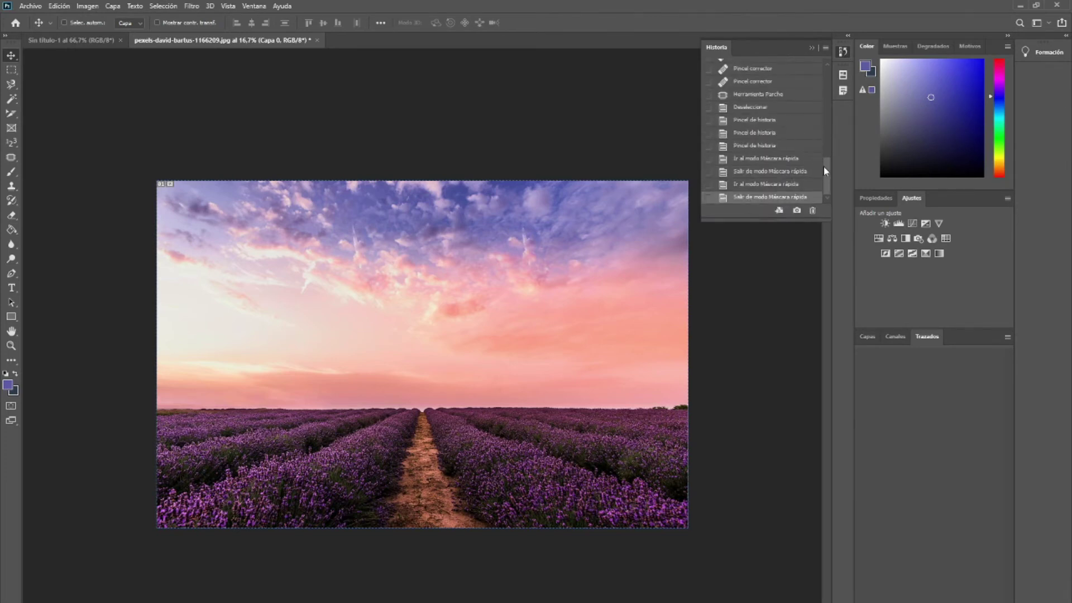
mouse_move(827, 173)
left_mouse_down()
mouse_move(828, 81)
mouse_move(828, 188)
left_mouse_up()
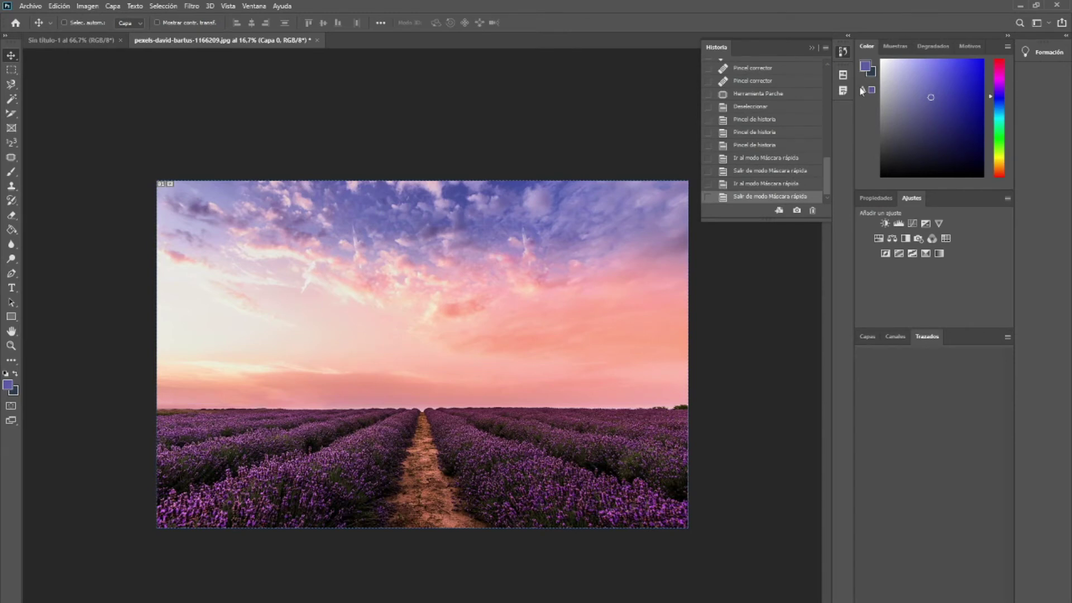
Look at the Layer Comps and Notes panels, alternating between them and ending on Notes
left_click(844, 78)
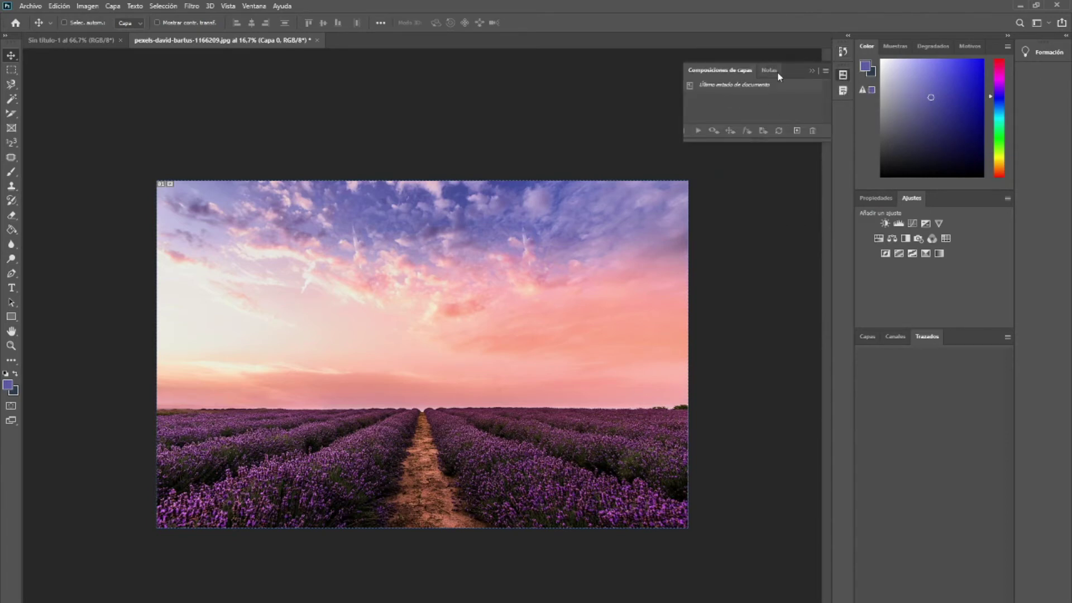
left_click(843, 93)
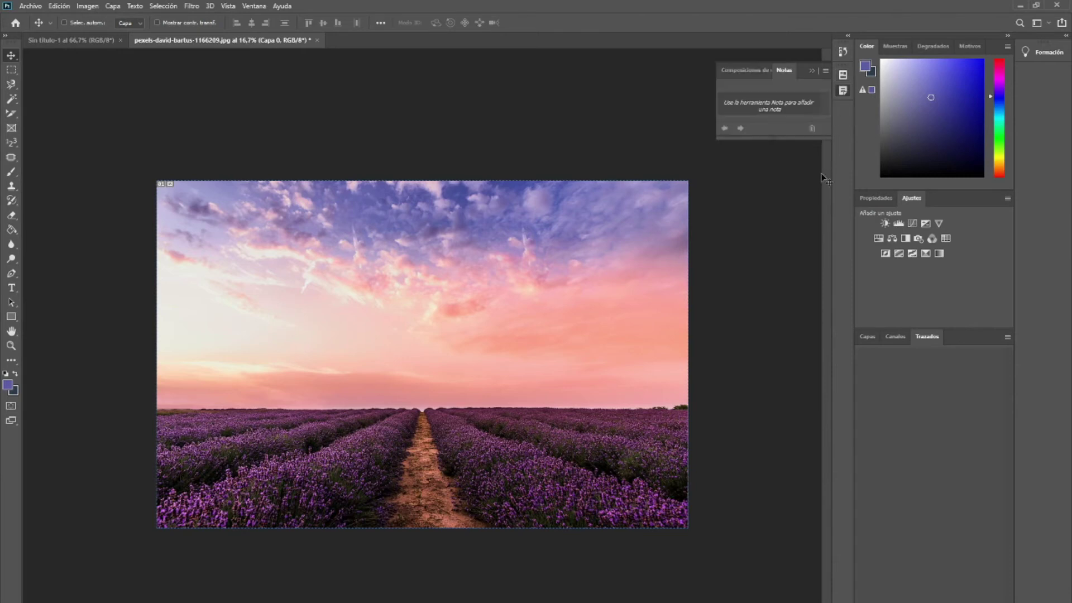
left_click(844, 76)
left_click(844, 92)
Show the Character panel, place a new Lorem Ipsum text in the sky of the photo and bring up the layer list
left_click(261, 7)
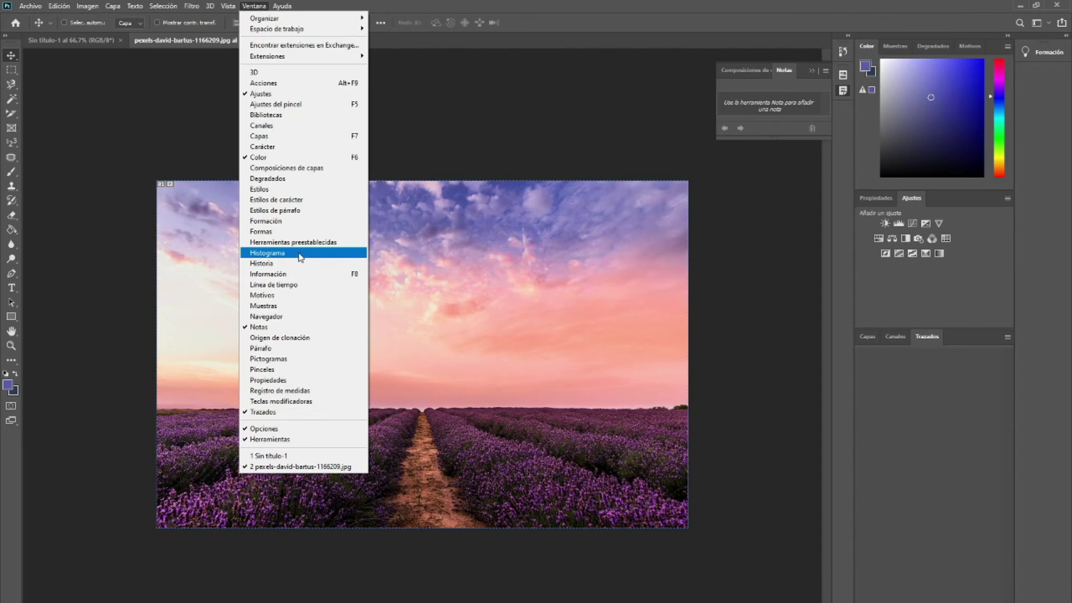
left_click(290, 147)
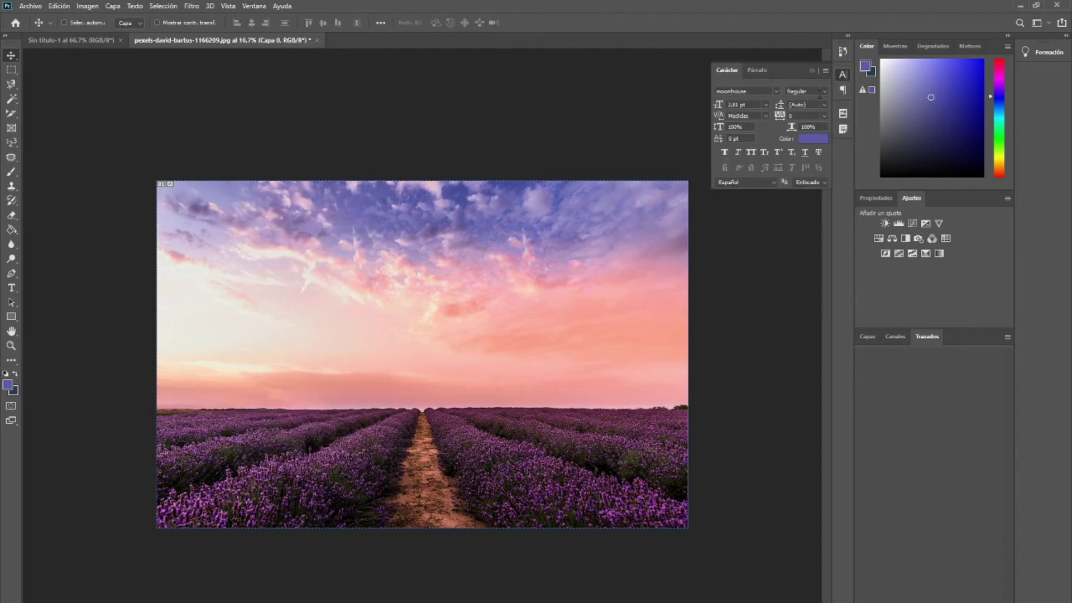
left_click(12, 288)
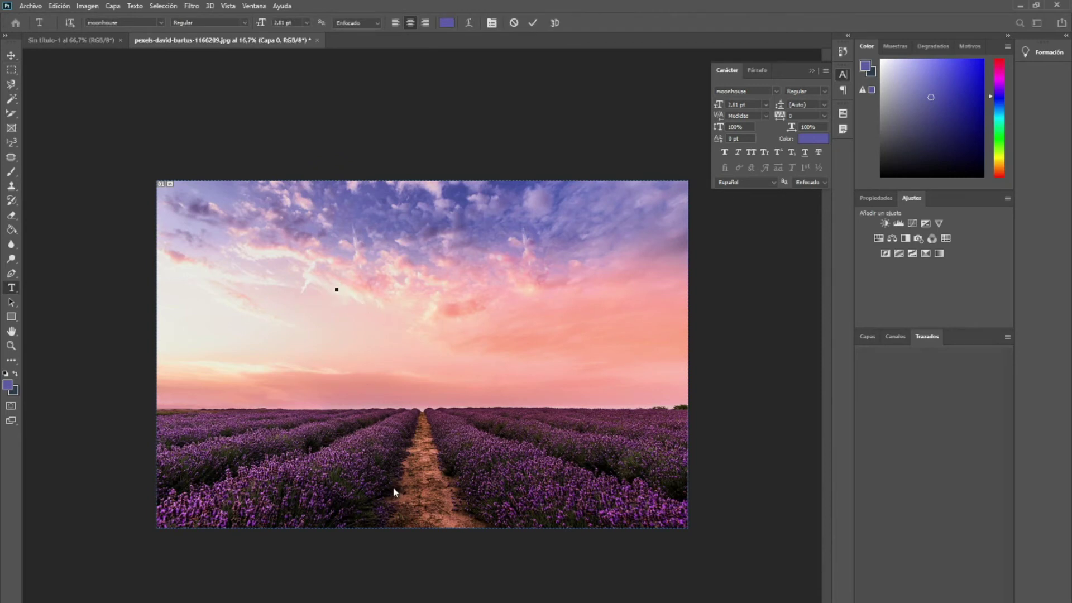
left_click(867, 336)
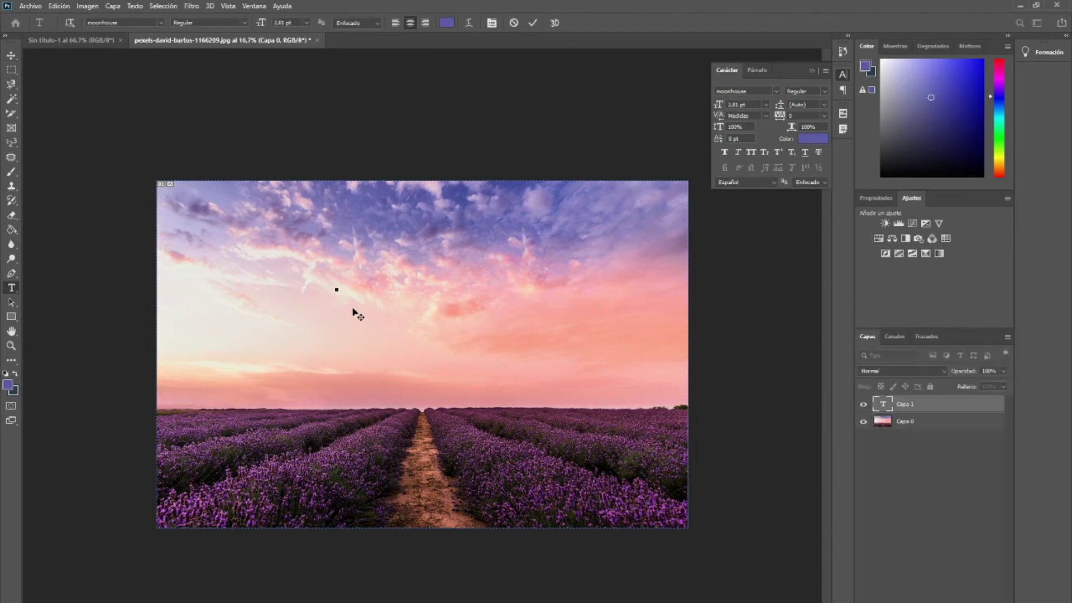
Enlarge the placeholder text by trying 72 pt and settling on a font size of 300 pt
left_click(765, 104)
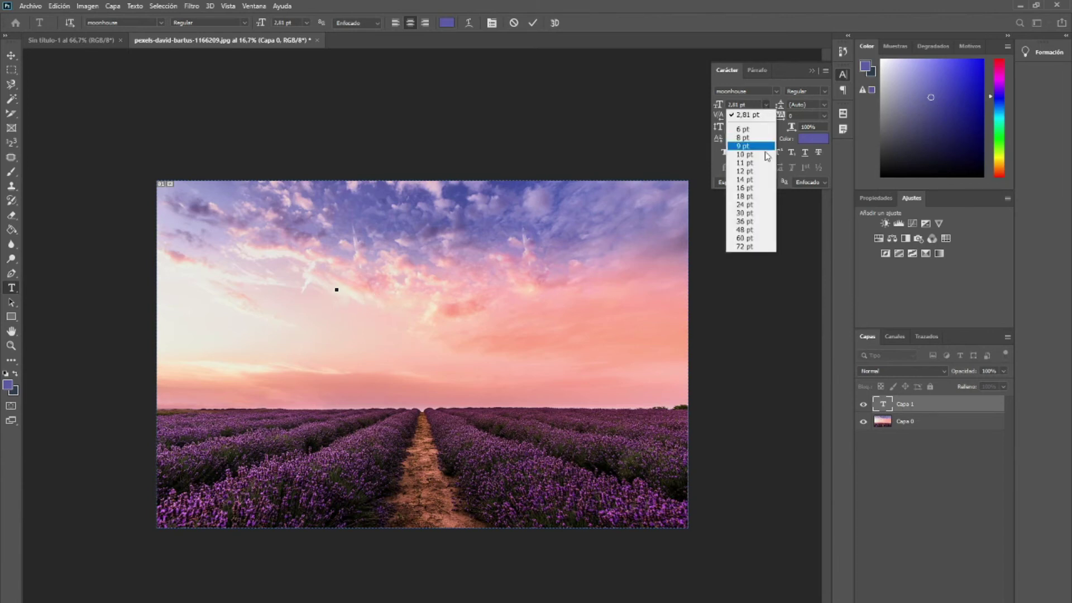
left_click(752, 248)
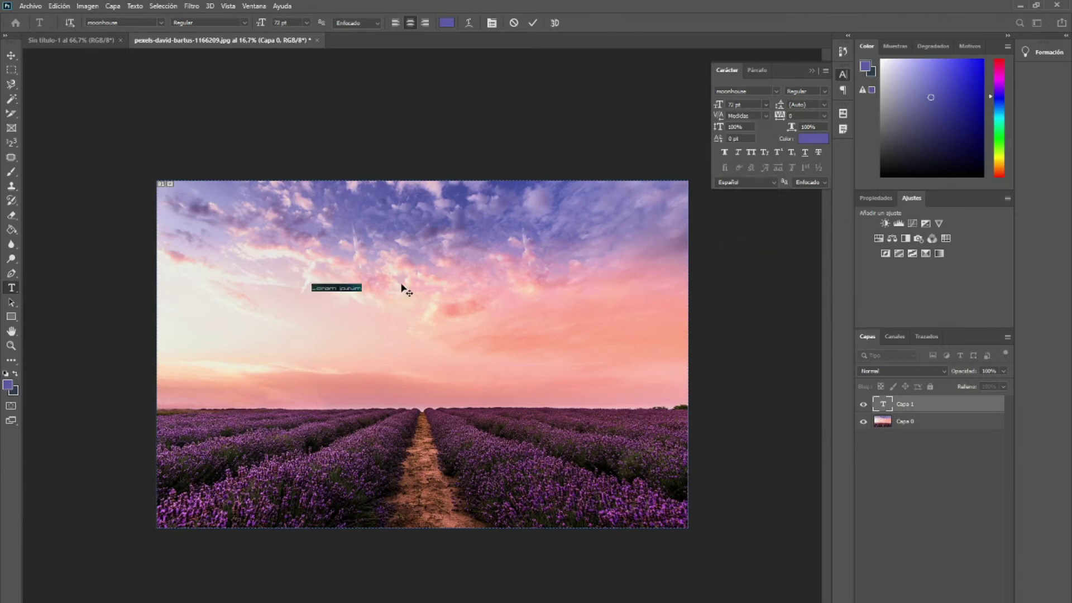
double_click(730, 104)
type("100")
key("Return")
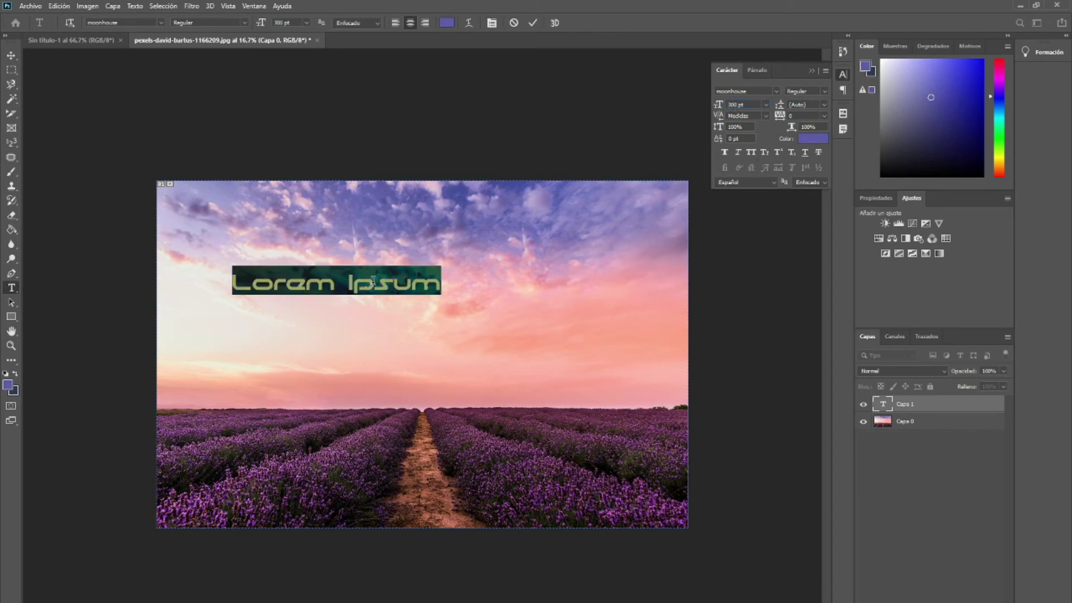
Browse the available fonts and the paragraph settings for the text, ending back on the character settings
left_click(775, 91)
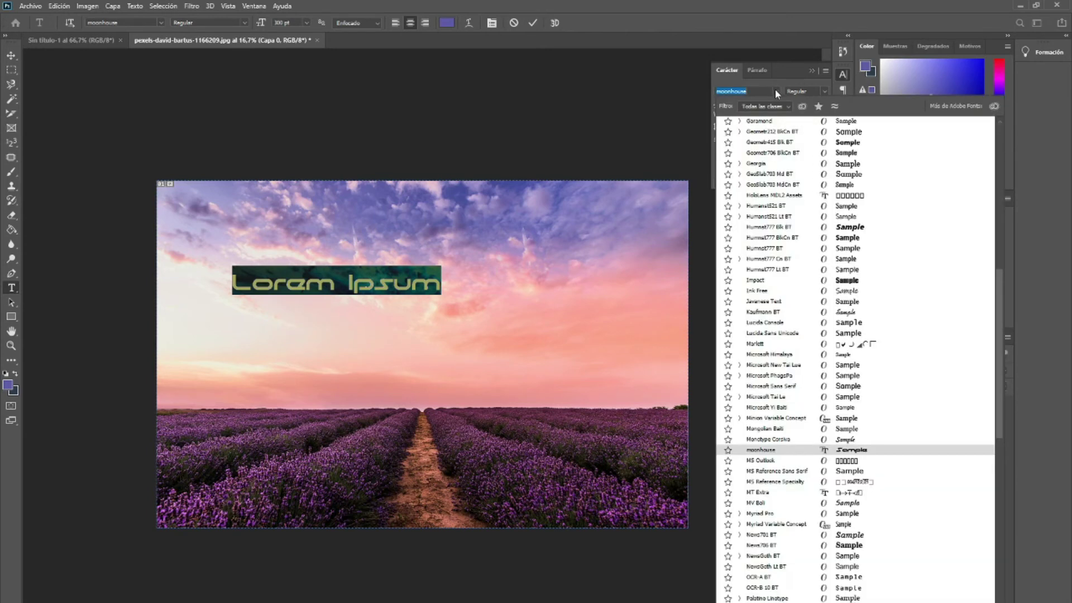
left_click(775, 90)
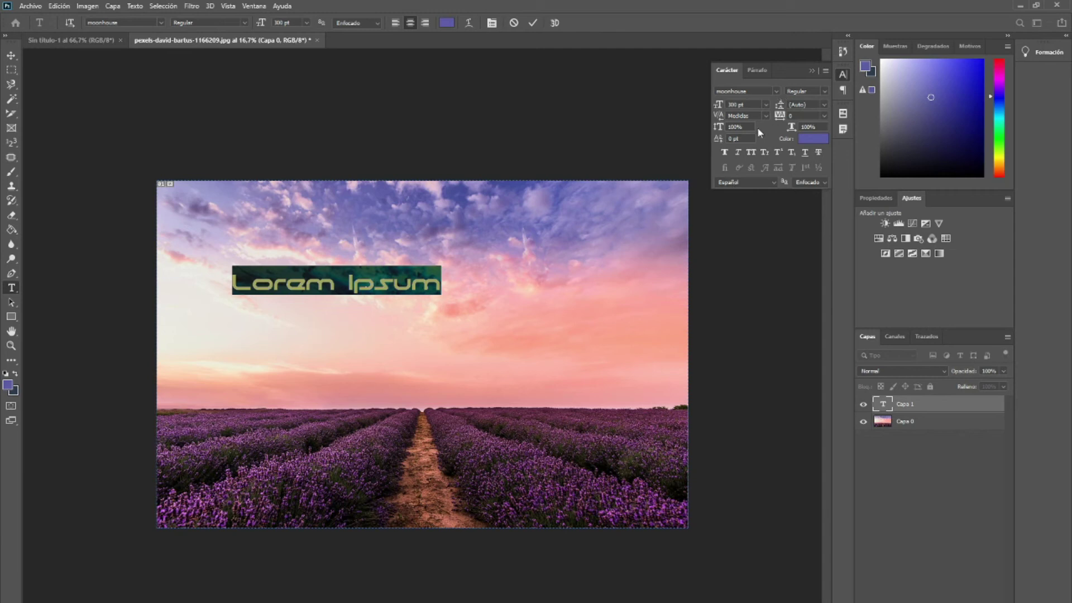
left_click(758, 70)
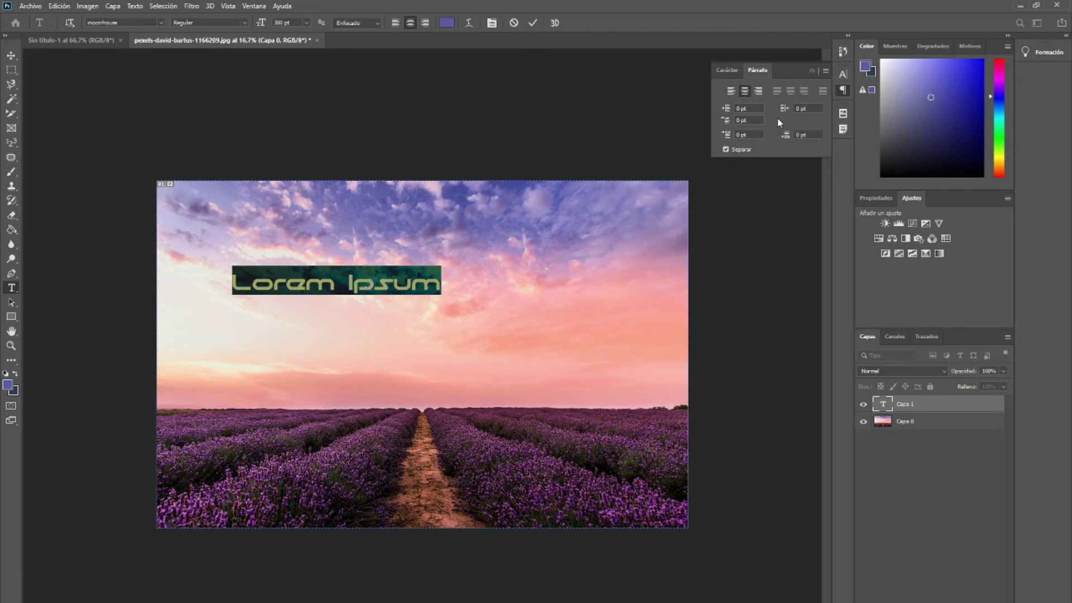
left_click(728, 70)
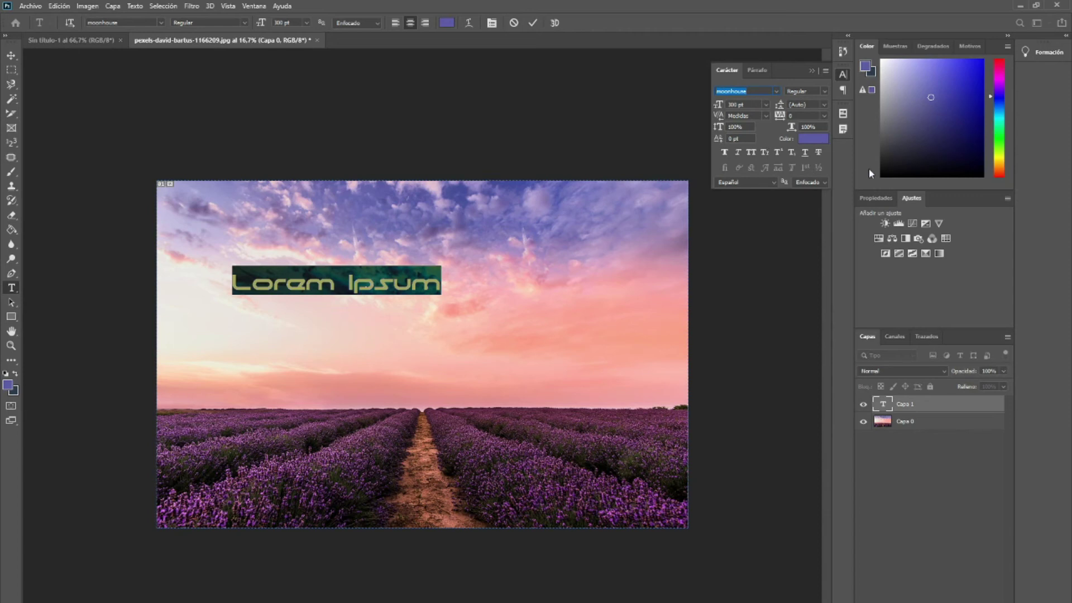
Check the list of available panels, then commit the Lorem Ipsum text by activating the Move tool
left_click(254, 6)
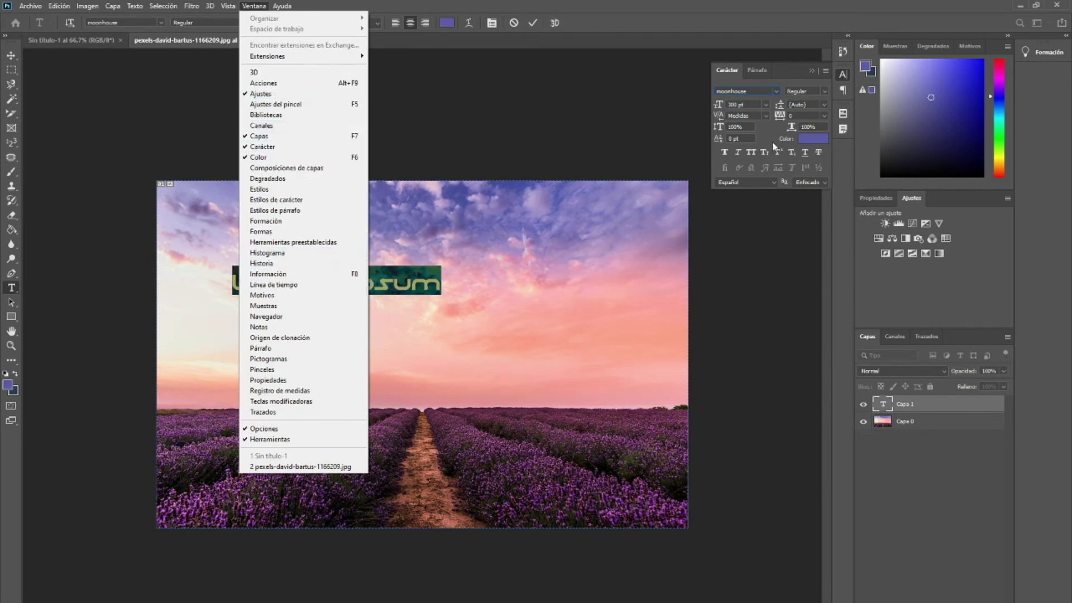
left_click(11, 55)
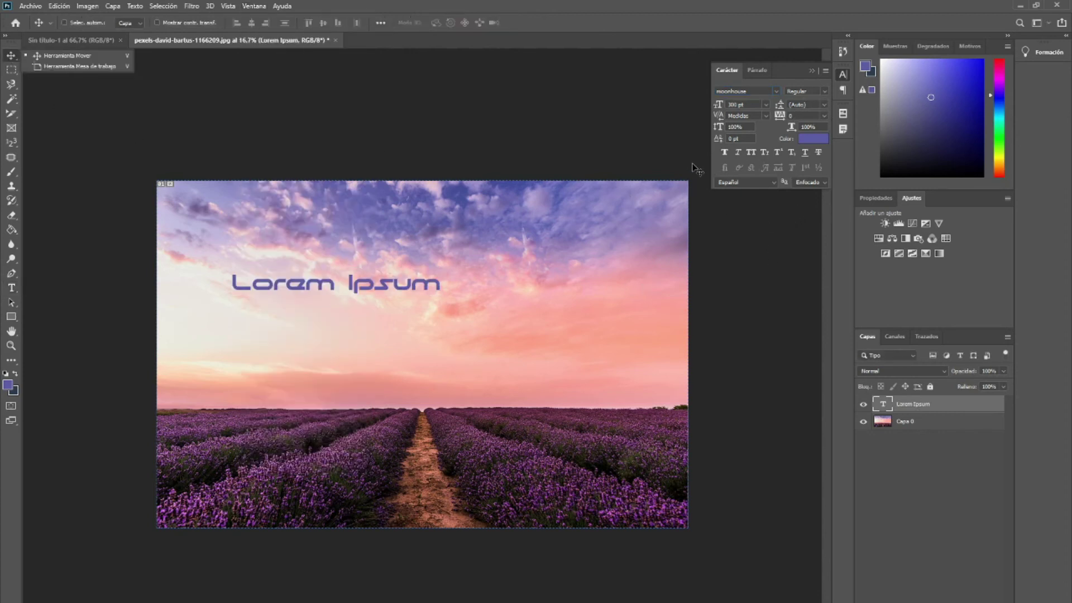
left_click(12, 56)
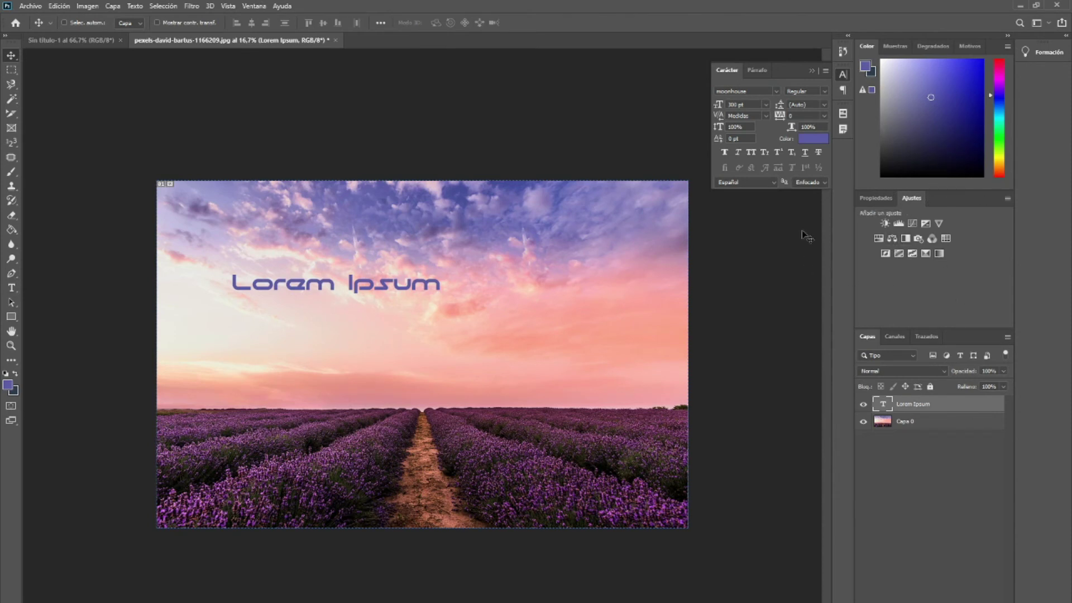
Dock the History panel directly above the Layers panel and show its most recent state
left_click(843, 53)
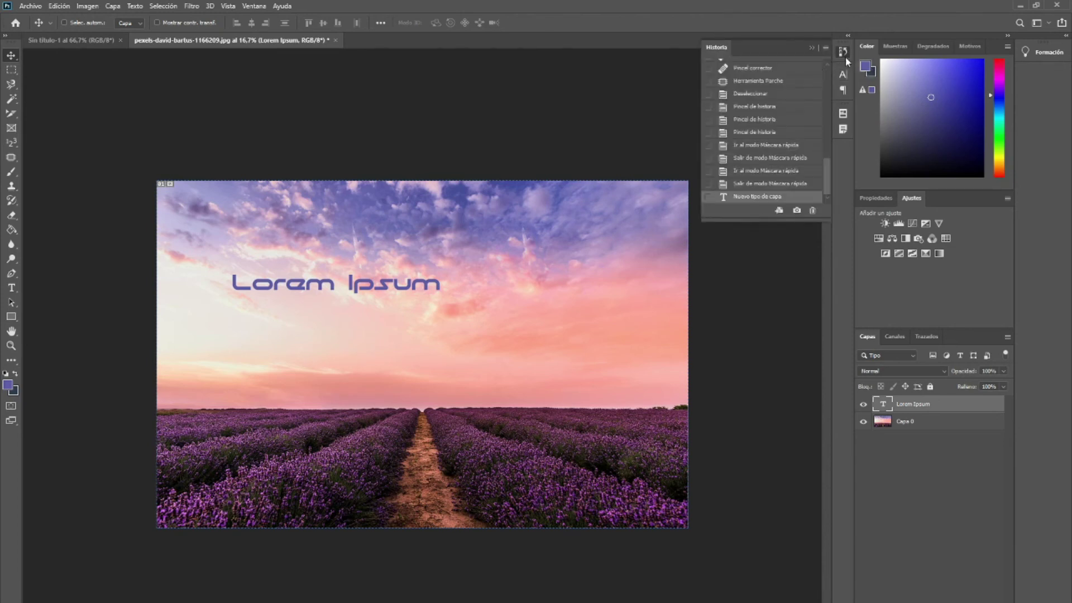
left_click_drag(843, 52, 921, 336)
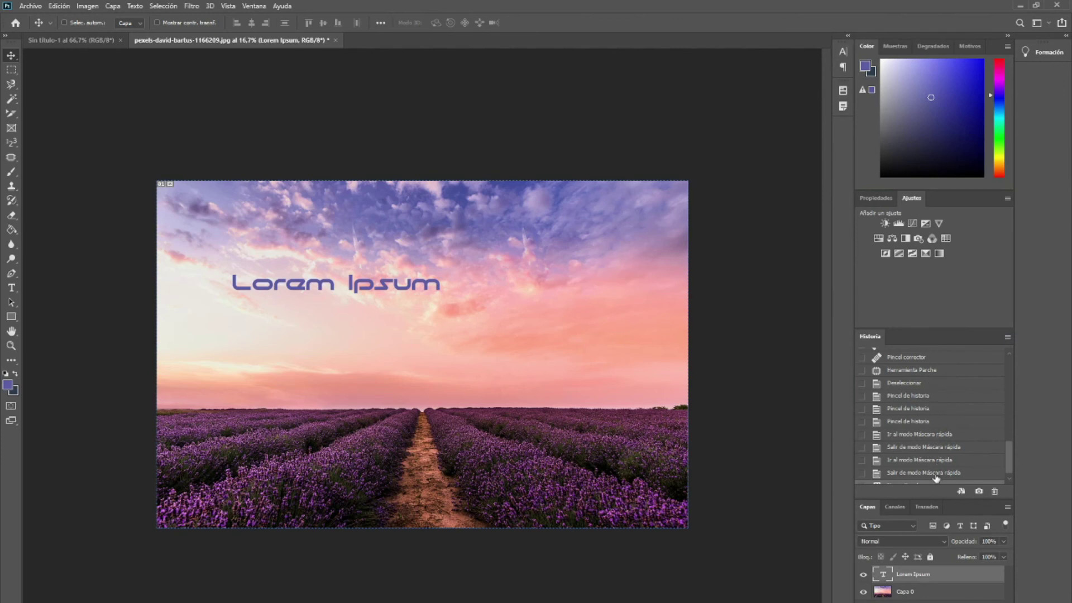
scroll(1010, 436, "down", 2)
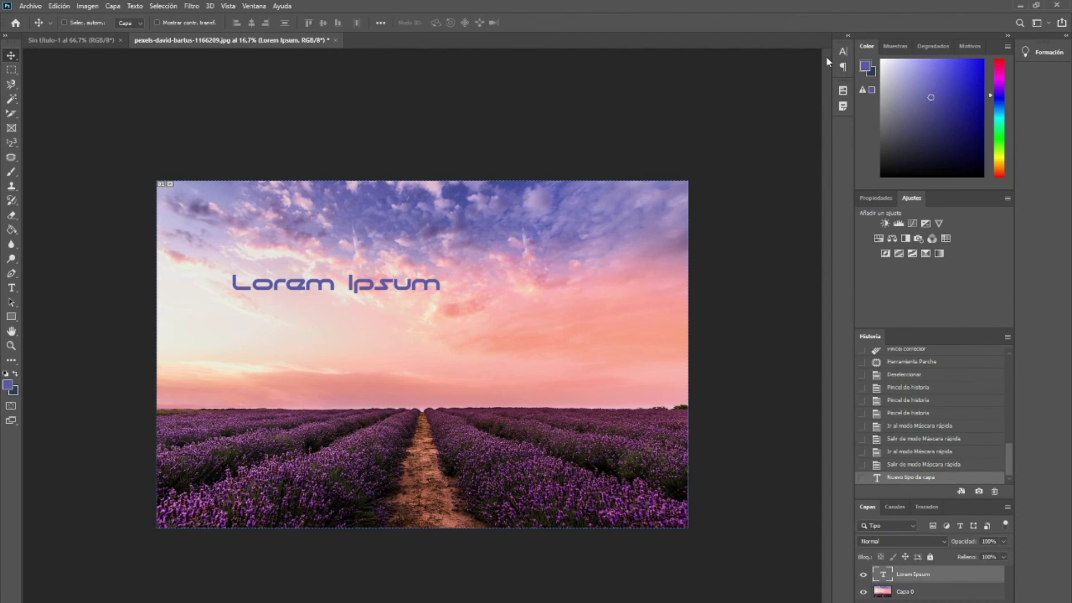
Look through the collapsed Character, Paragraph, Layer Comps and Notes panels, ending on Notes
left_click(844, 51)
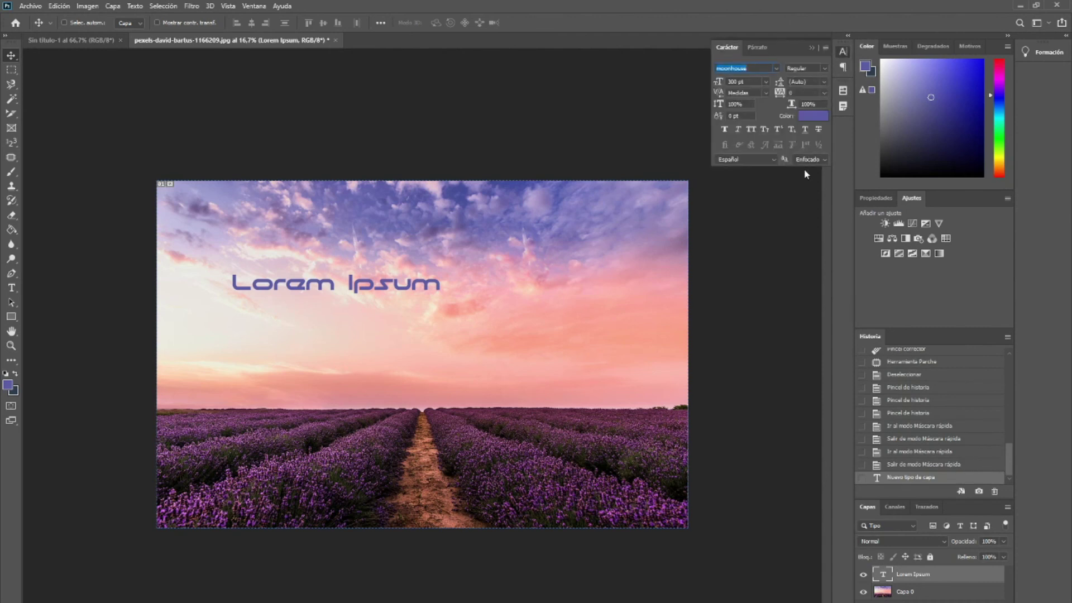
left_click(843, 67)
left_click(844, 107)
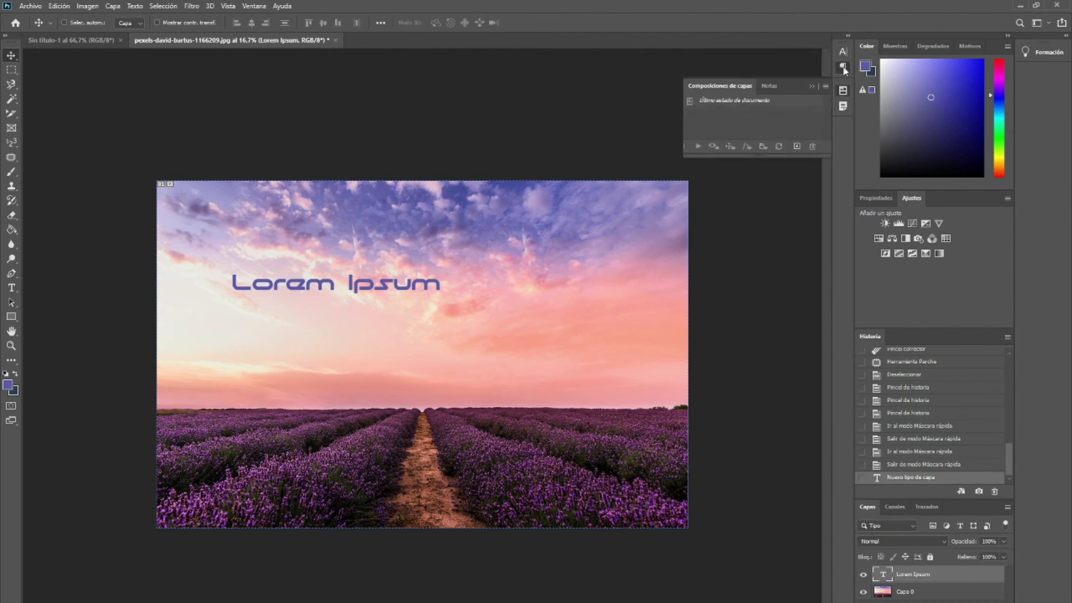
left_click(844, 67)
left_click(844, 102)
left_click(844, 106)
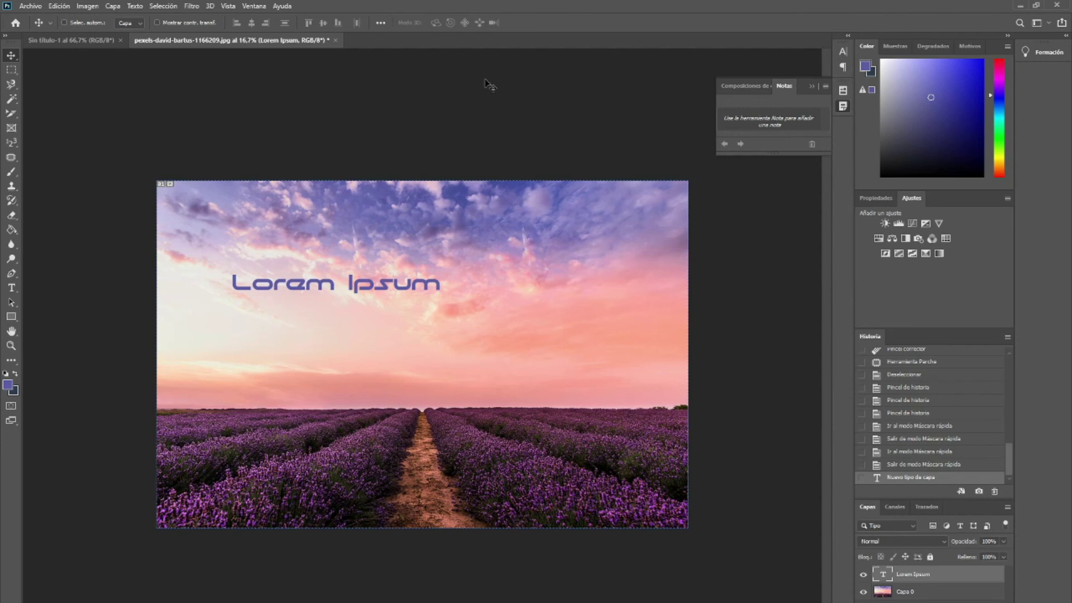
Look at the toolbar editing option beneath the Zoom tool, leaving the toolbar's contents as they are
left_click(12, 361)
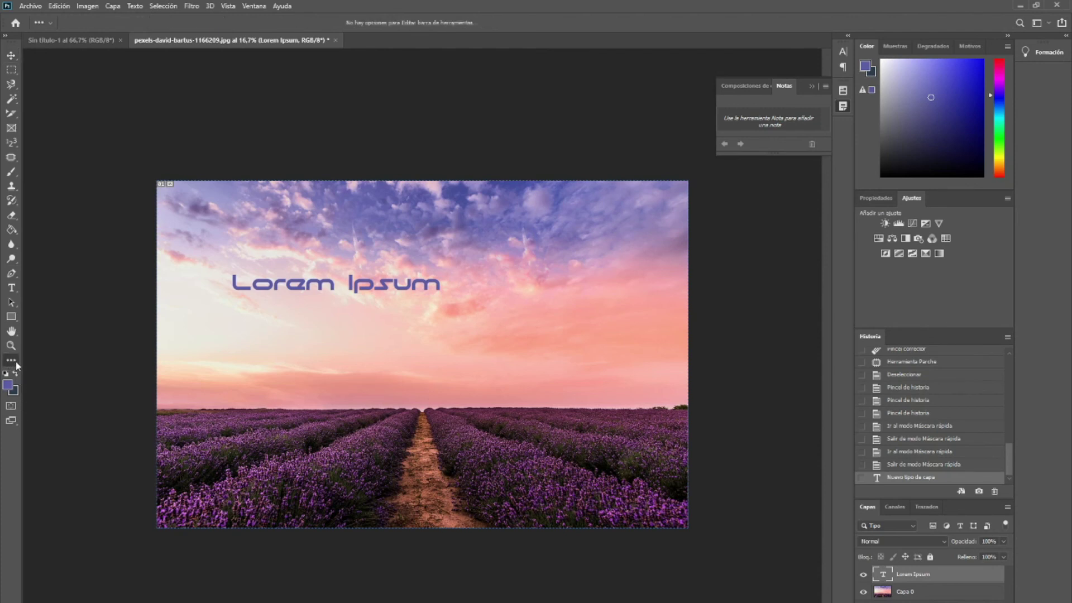
left_click(15, 363)
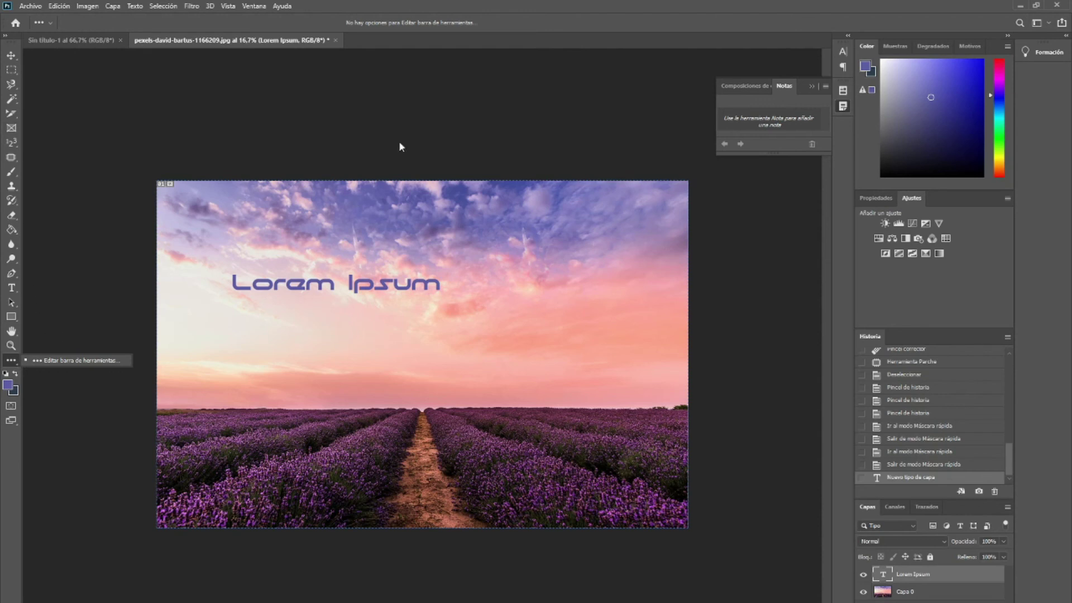
left_click(530, 15)
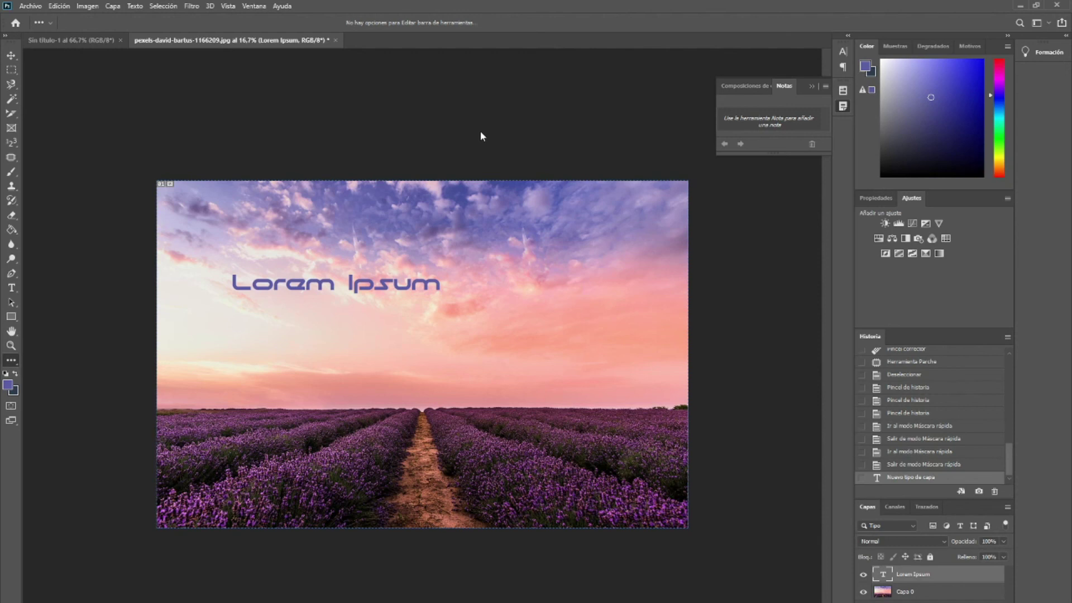